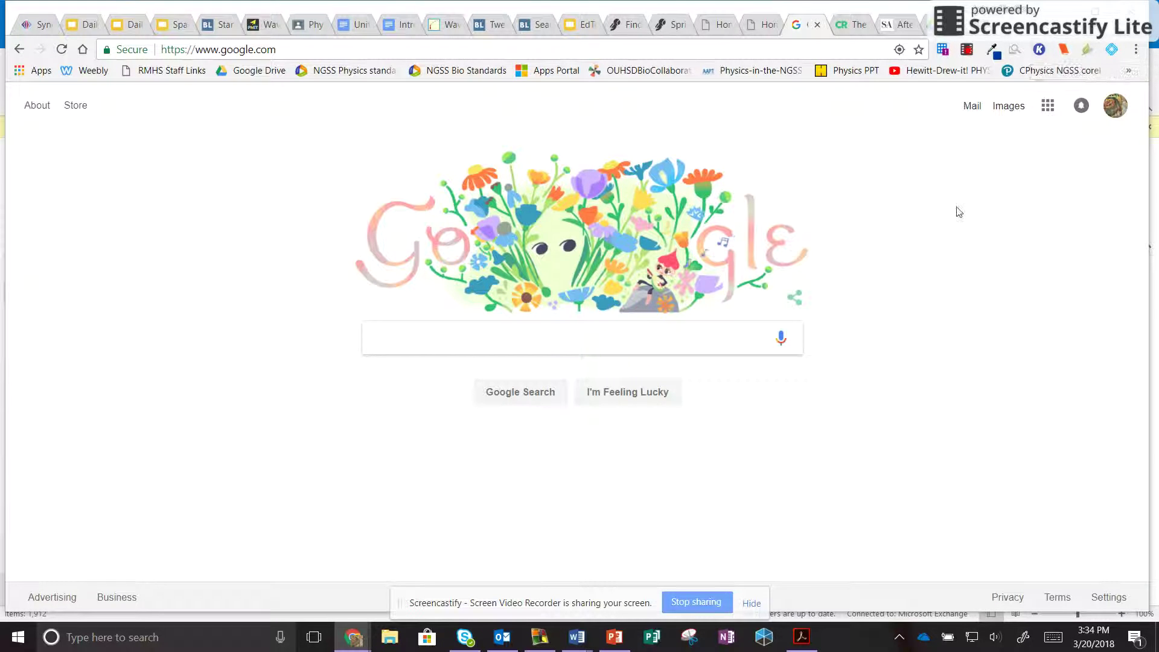
Step: Search Google for "clean print extension" and open the Chrome Web Store listing for Print or PDF with CleanPrint
left_click(458, 334)
type("clean pri")
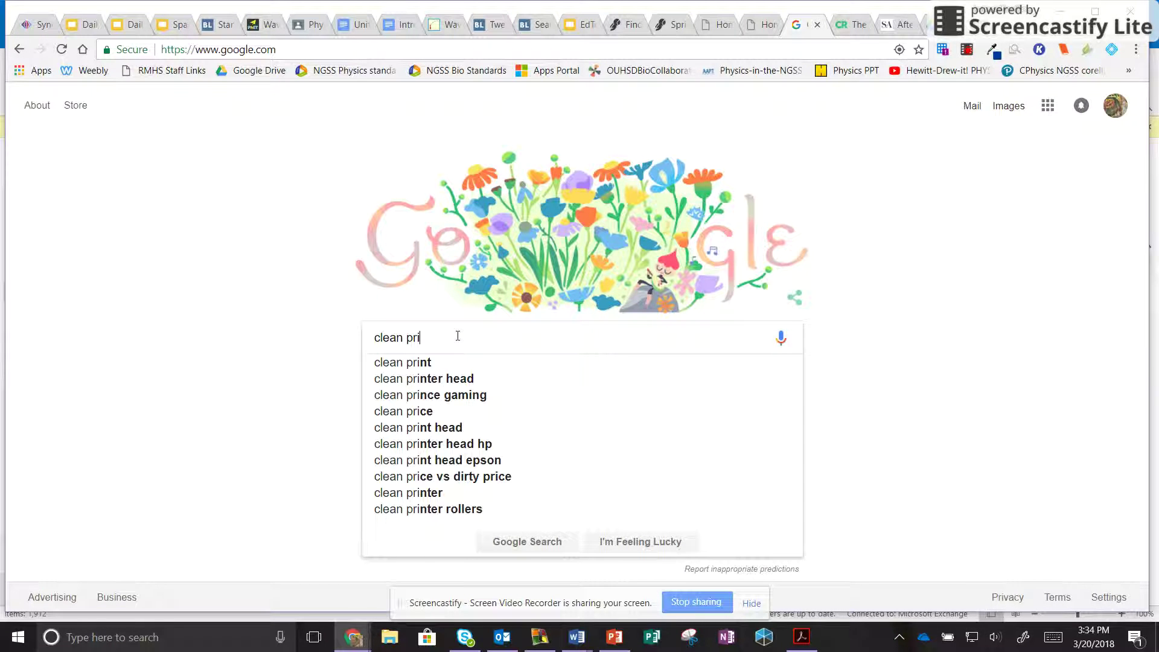
type("nt e")
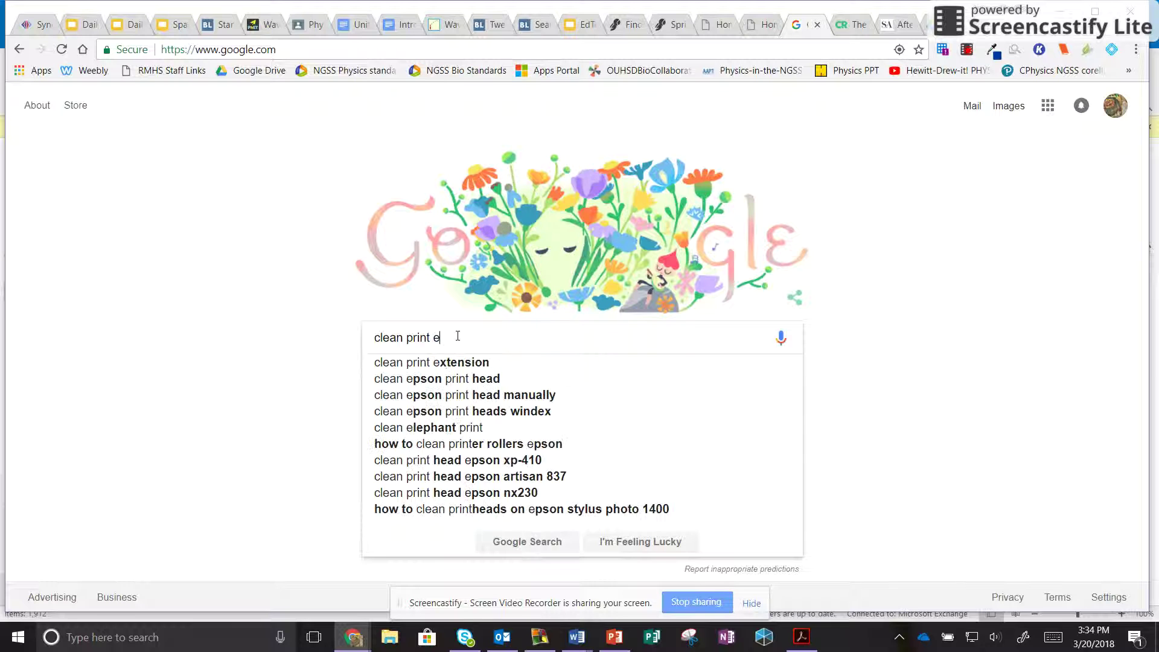
type("xte")
key("Down")
key("Return")
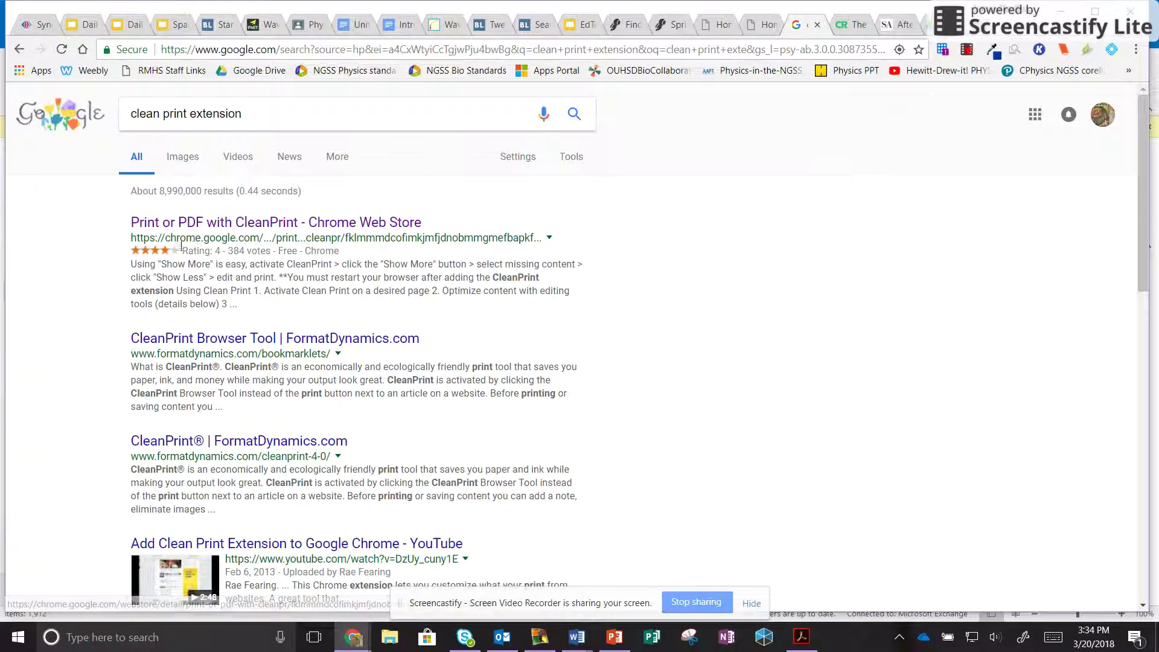
left_click(247, 225)
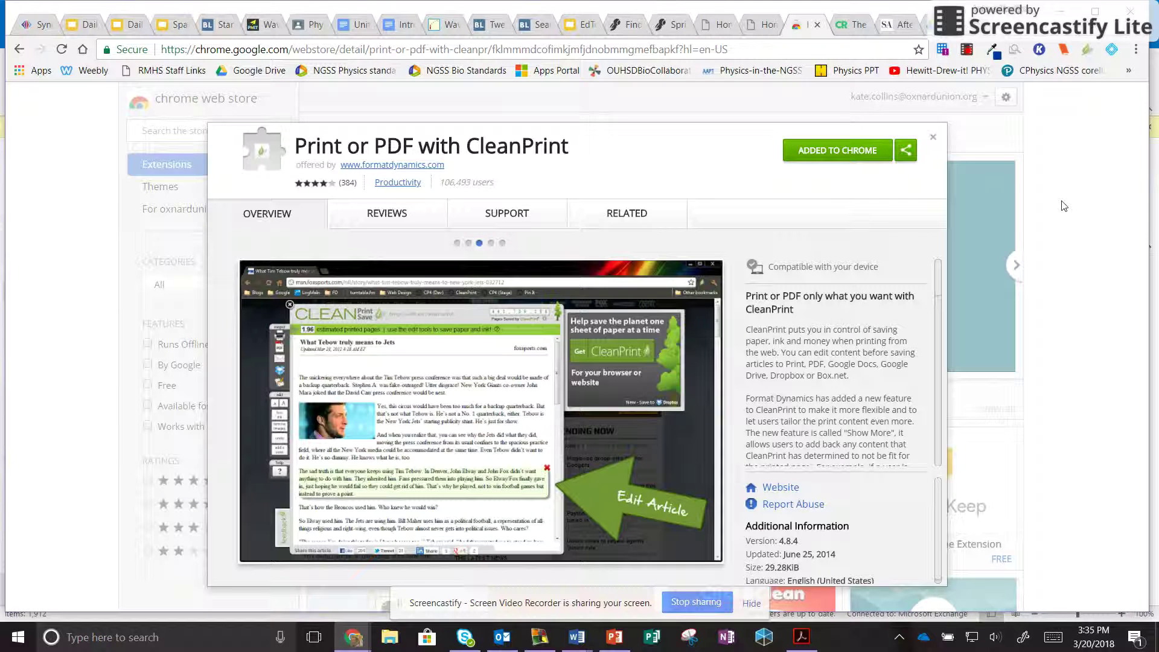
Step: Search the Chrome Web Store for "kami" and view the Kami - PDF and Document Markup listing, then close it
left_click(933, 138)
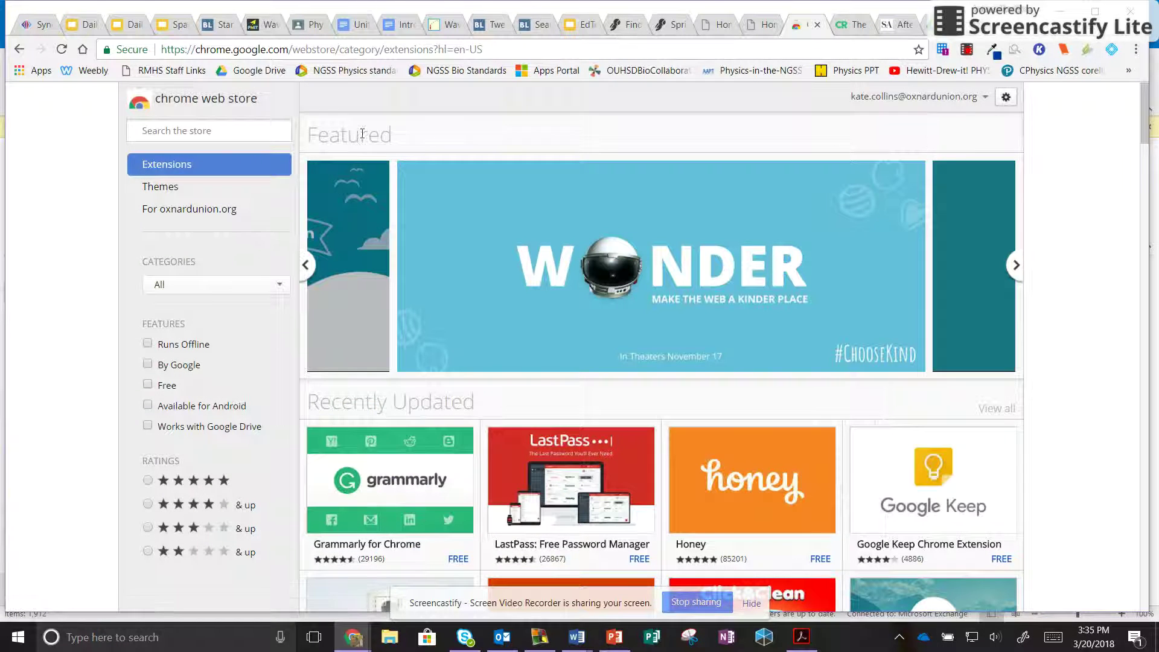
left_click(225, 132)
type("kami")
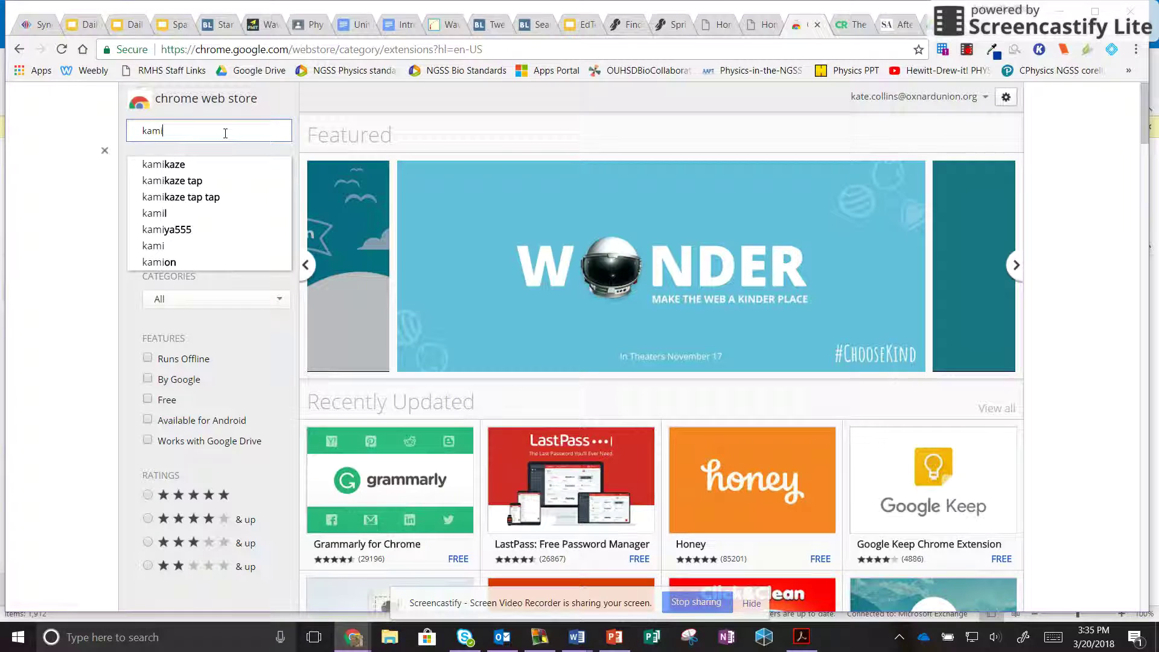
key("Return")
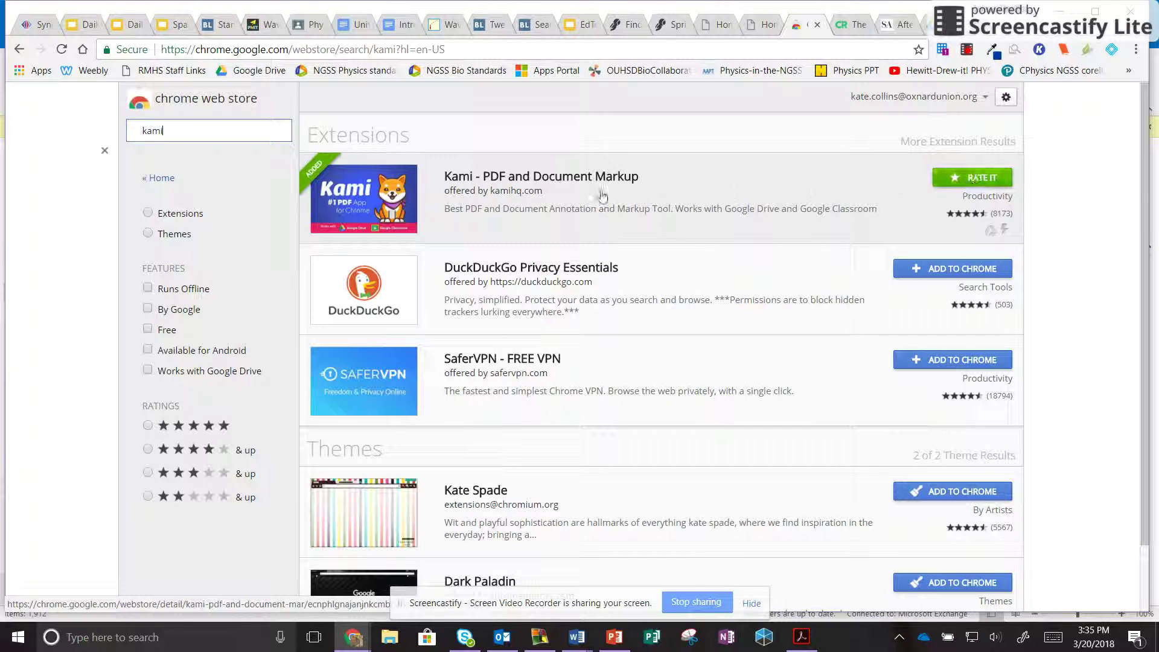
left_click(512, 181)
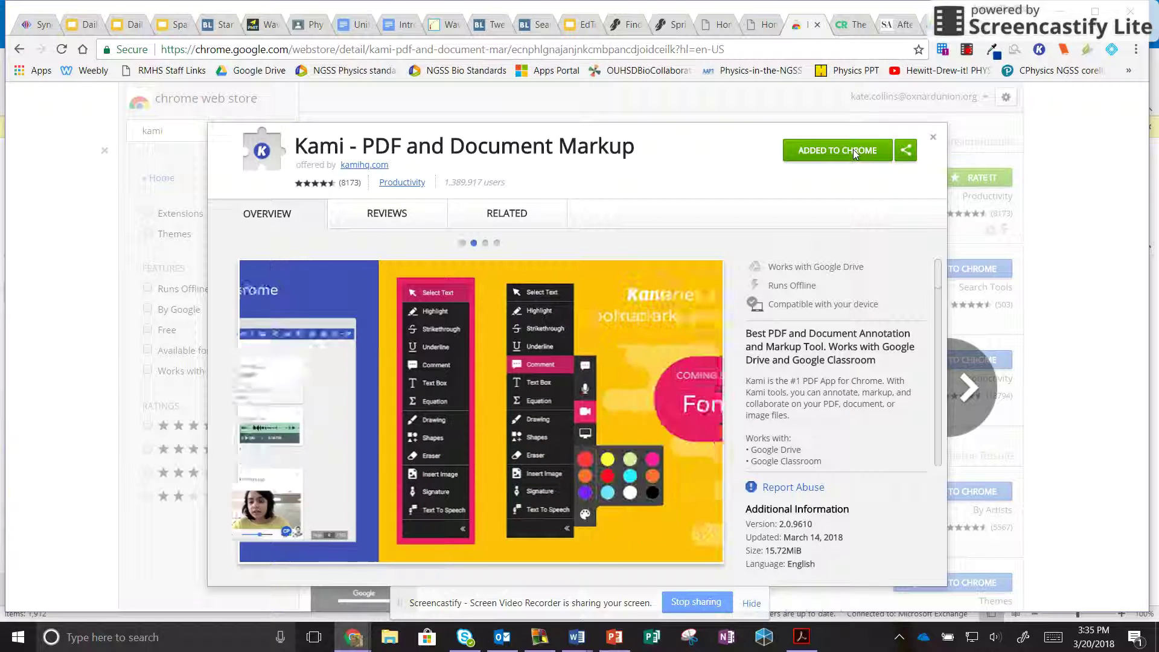
left_click(934, 141)
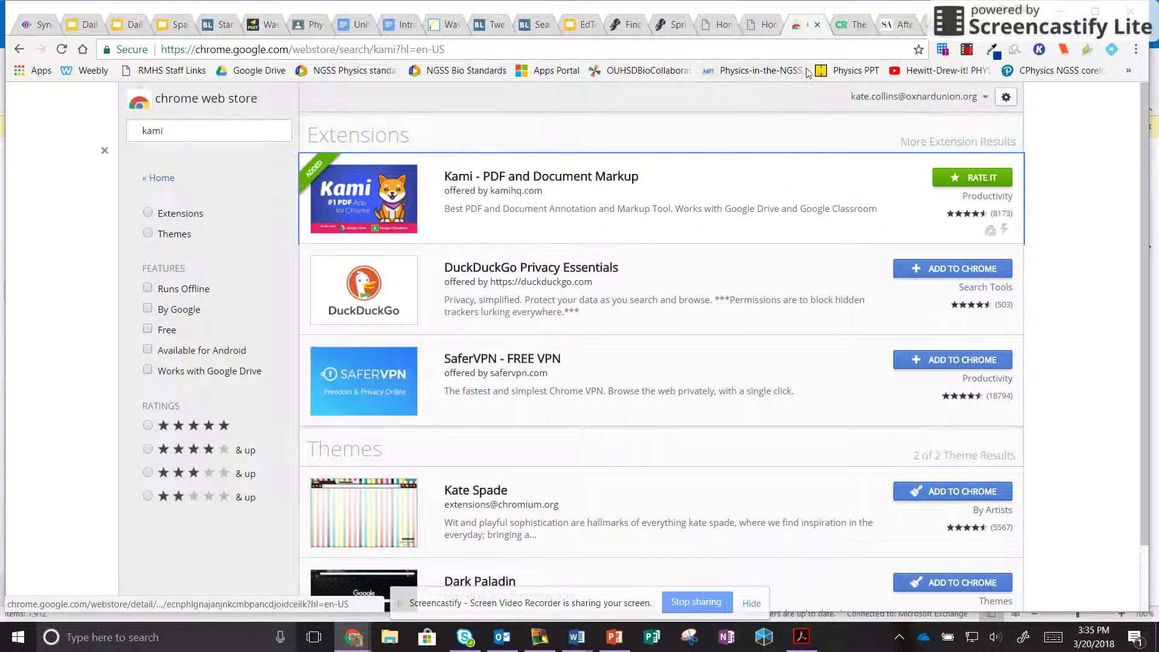
Step: Switch to the open Scientific American article about SpaceX and look through its text, images and embedded ads
left_click(897, 26)
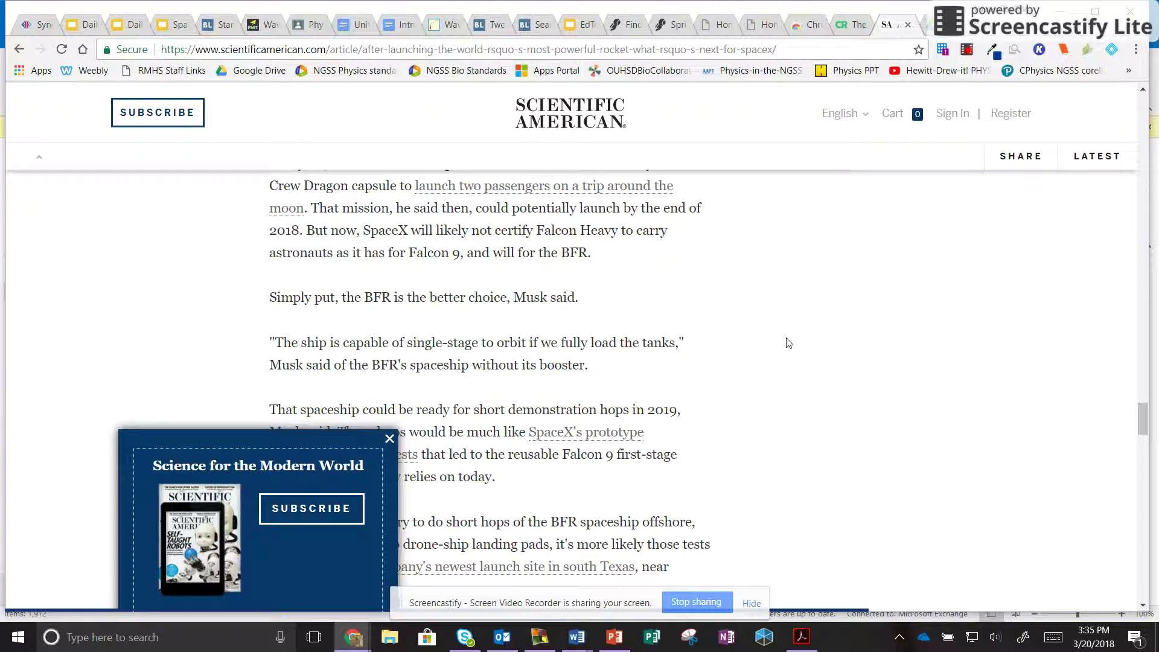
scroll(788, 343, "up", 10)
scroll(788, 343, "up", 15)
scroll(788, 343, "up", 15)
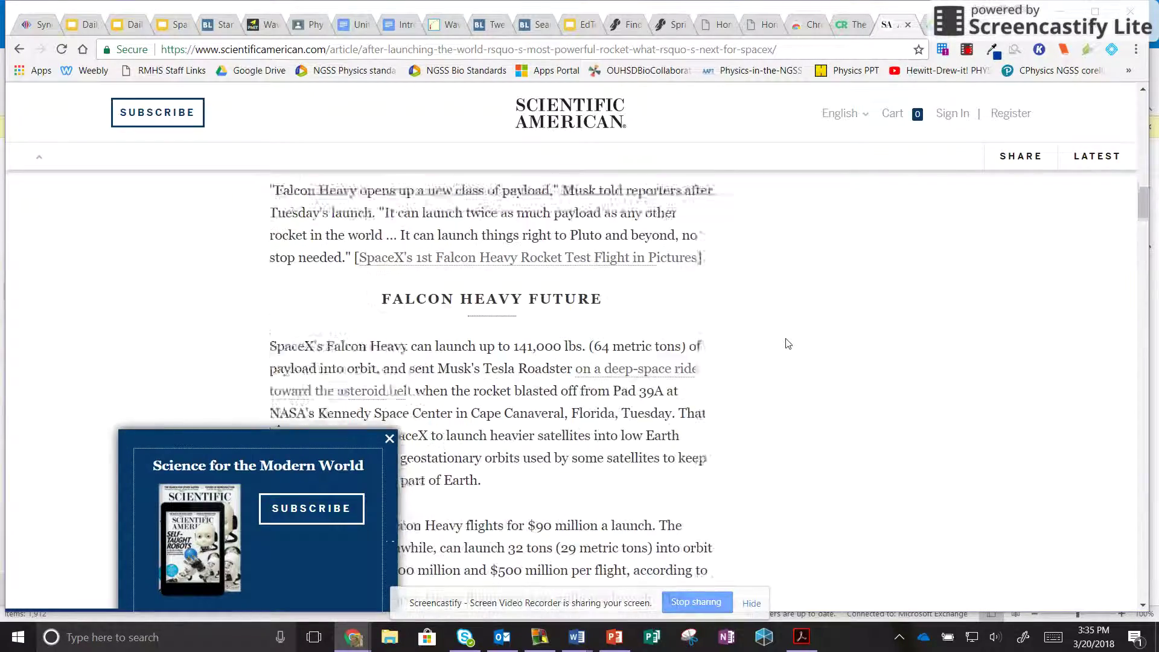
scroll(788, 343, "up", 15)
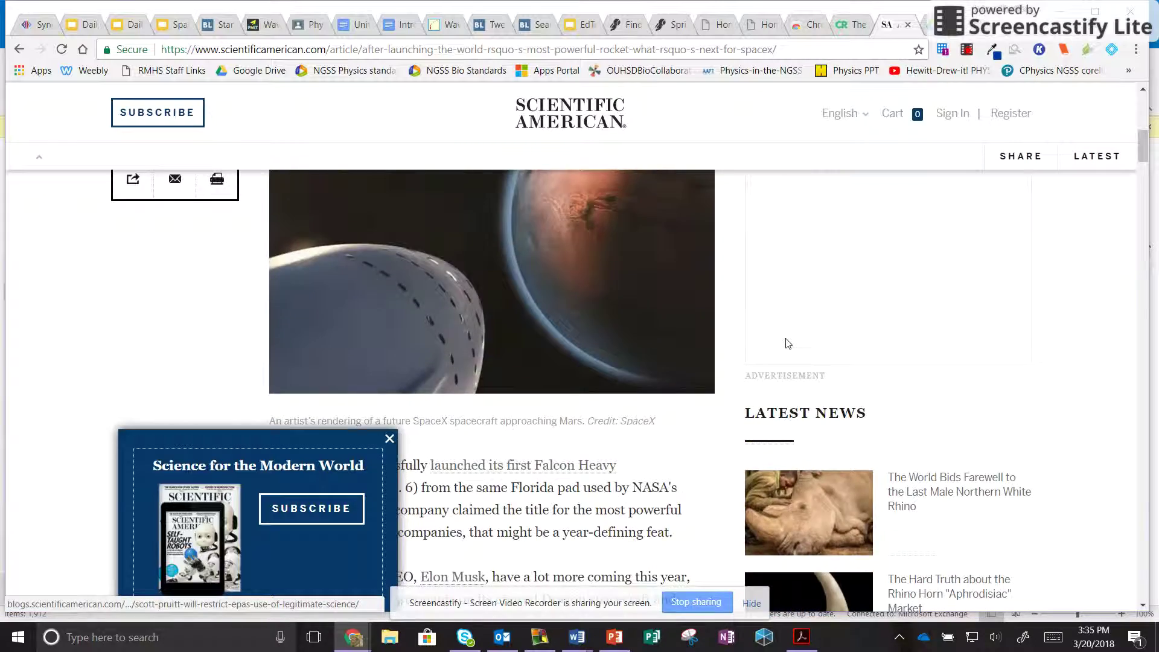
scroll(785, 342, "up", 5)
scroll(693, 331, "down", 5)
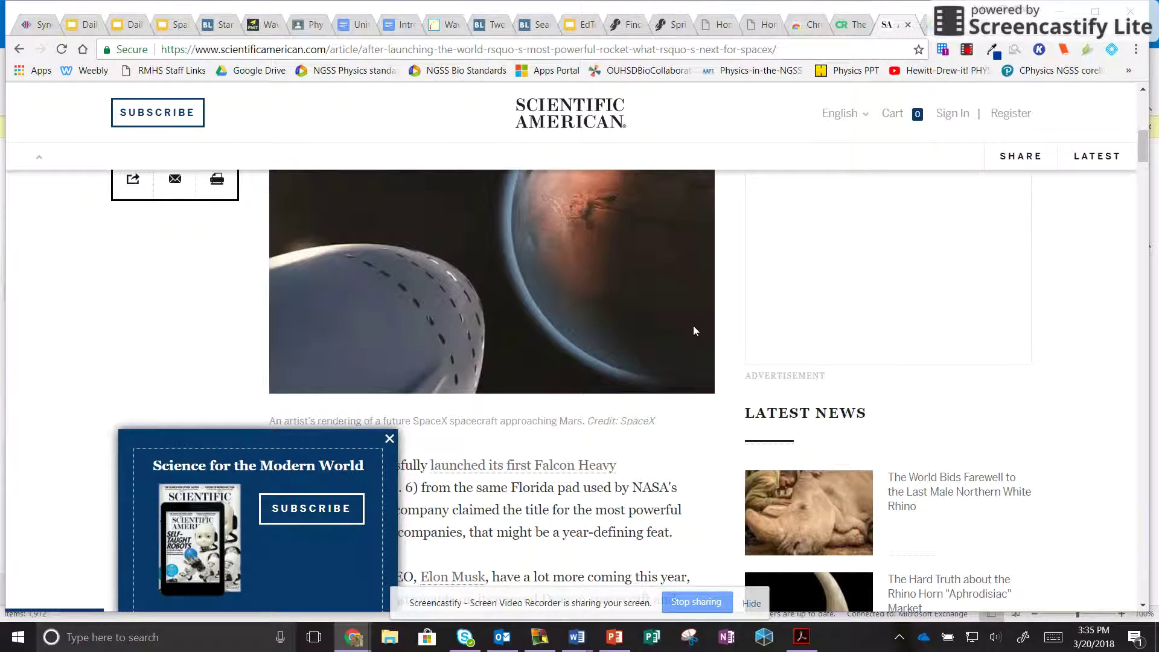
scroll(694, 331, "down", 4)
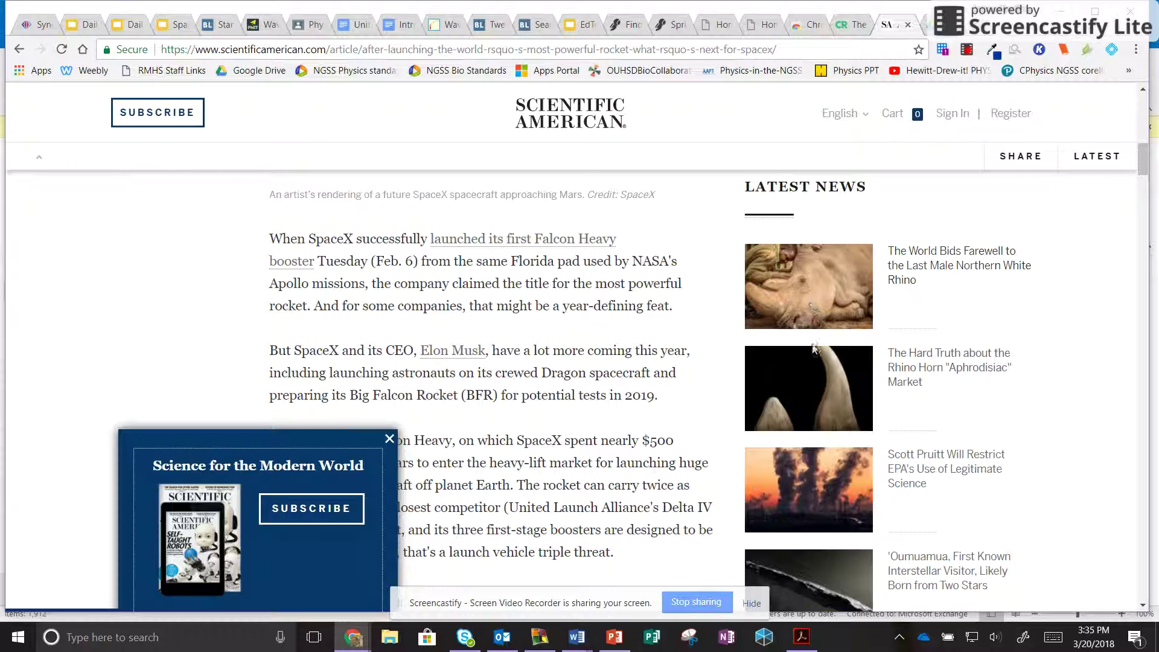
scroll(809, 362, "down", 12)
scroll(799, 391, "down", 10)
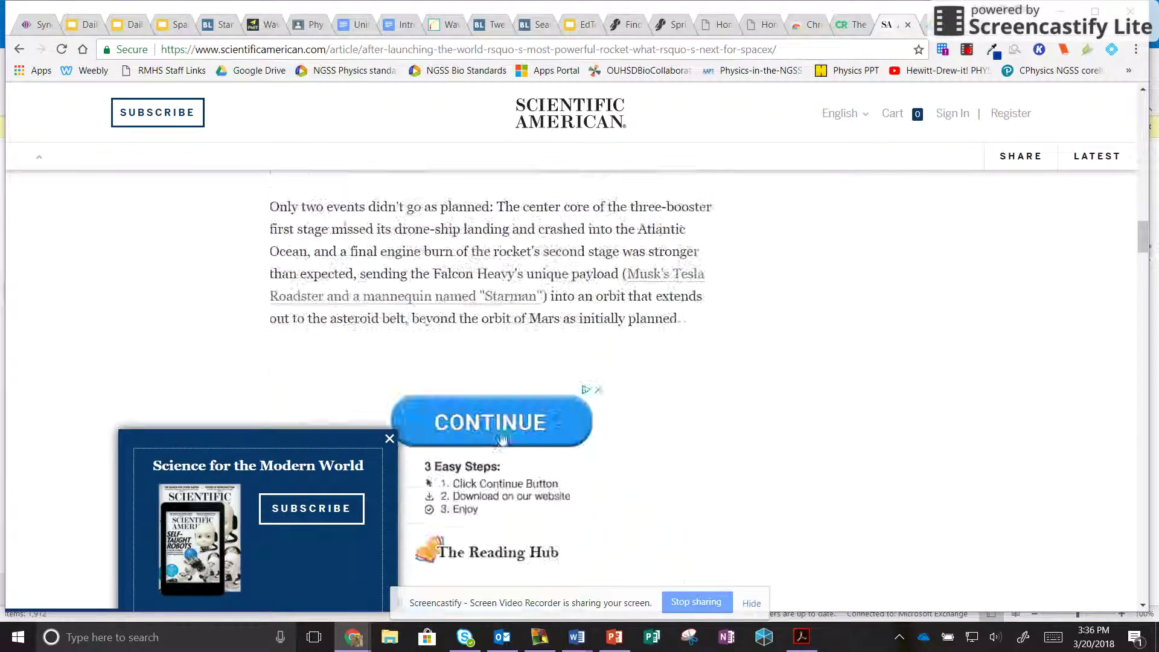
scroll(503, 438, "down", 3)
scroll(519, 302, "down", 4)
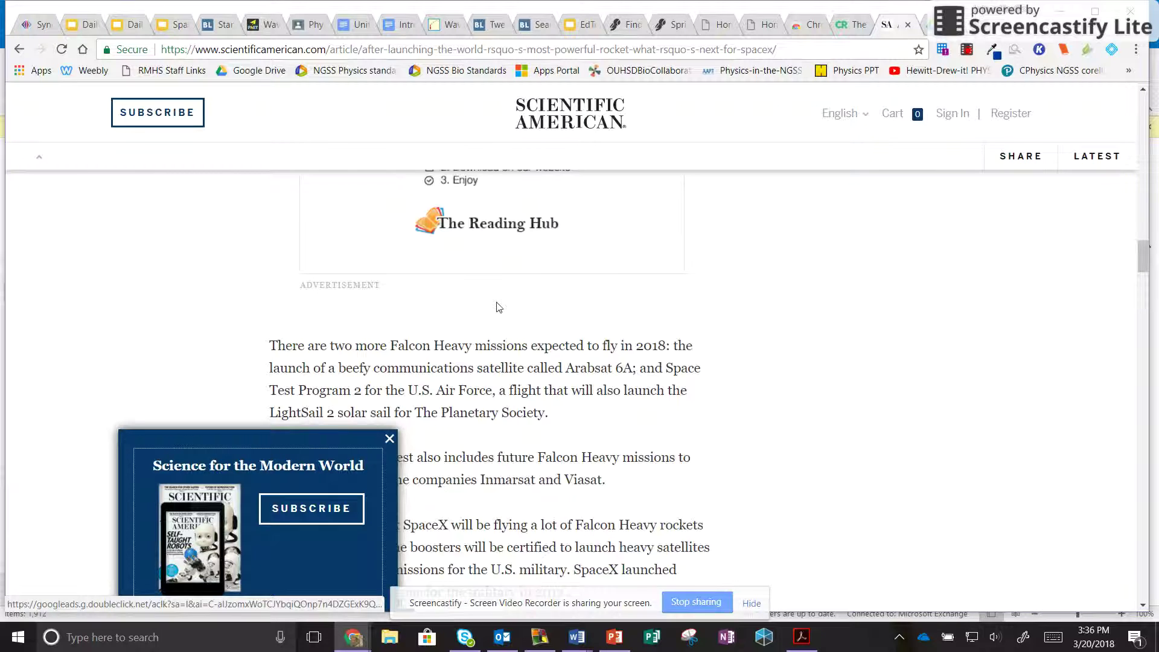
Step: Dismiss the Science for the Modern World subscription pop-up and view the article text further down
left_click(389, 438)
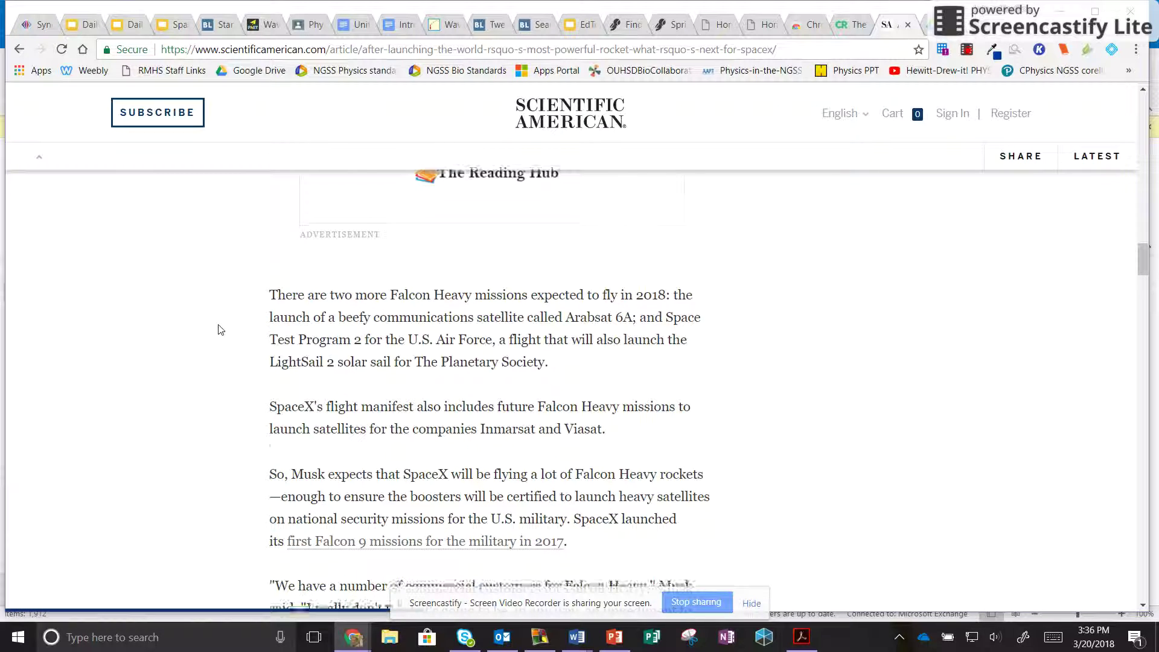
scroll(232, 317, "down", 9)
scroll(220, 330, "down", 7)
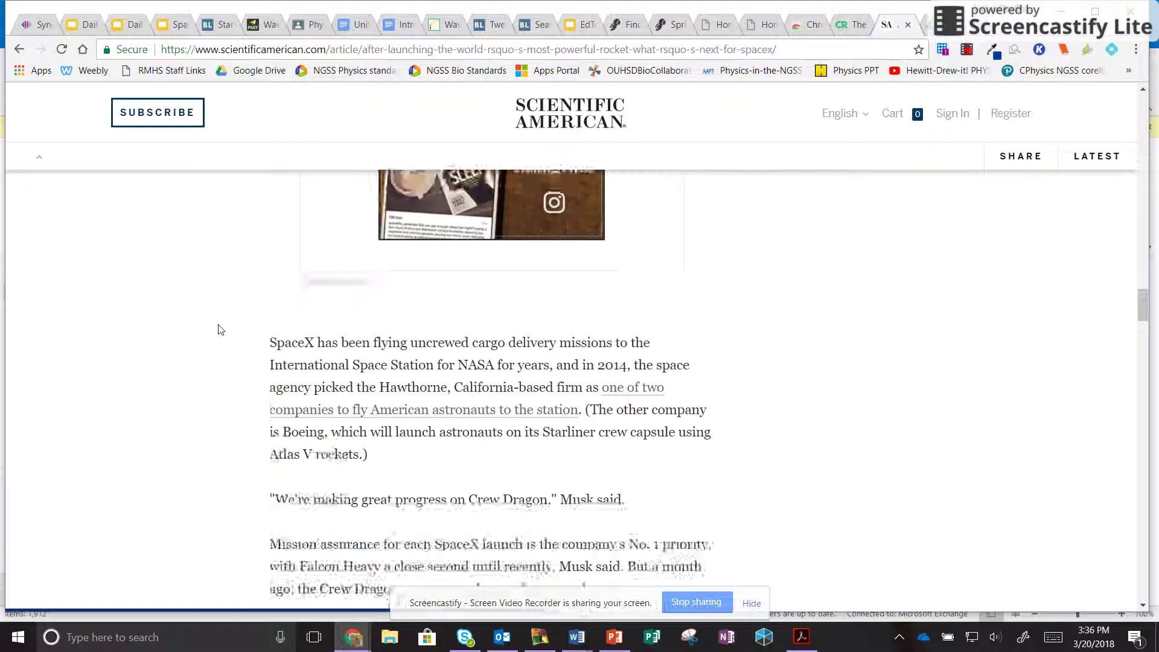
scroll(220, 329, "up", 4)
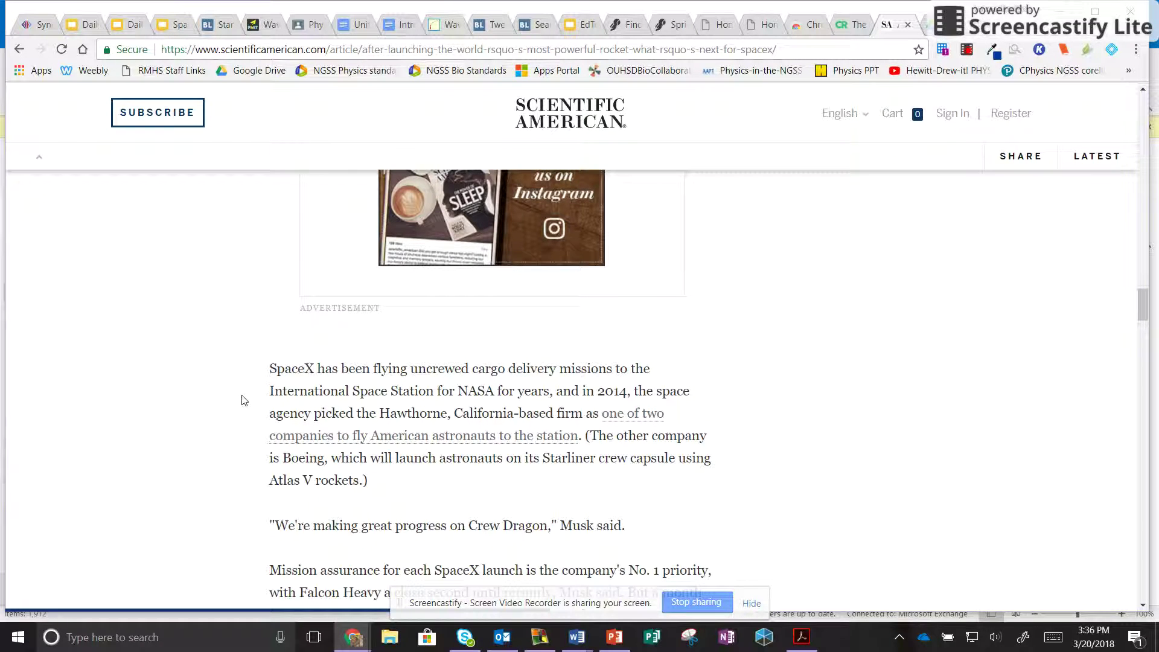
Step: Open the browser's print preview of the article, examine how its pages and ads would print, and cancel it
right_click(335, 358)
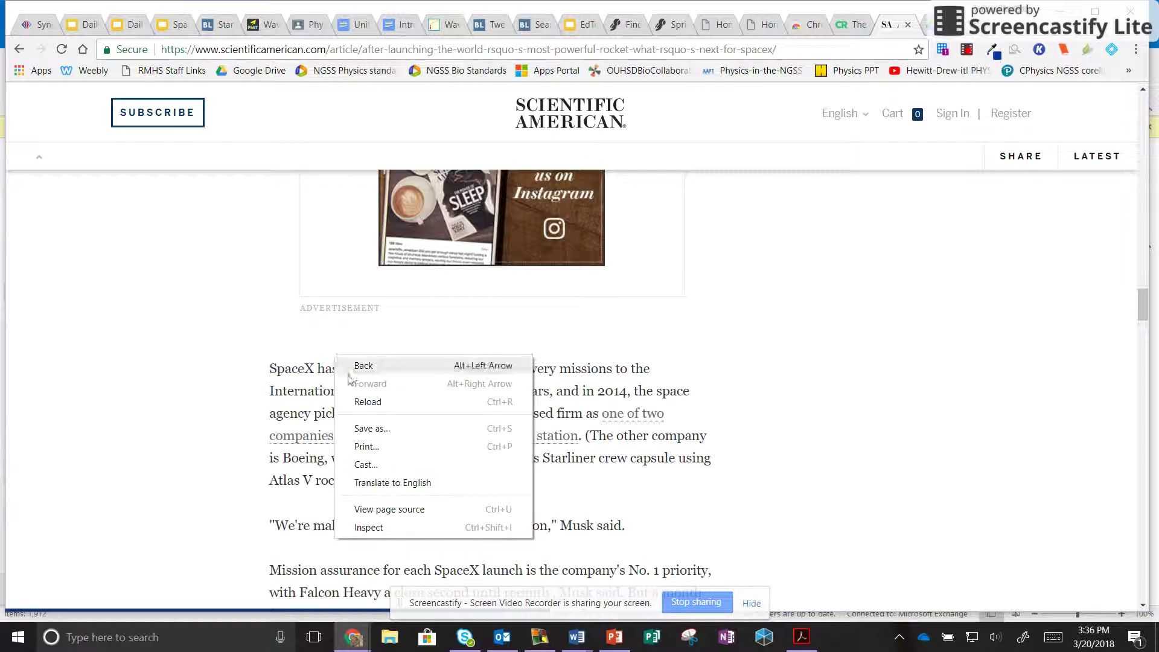
left_click(382, 448)
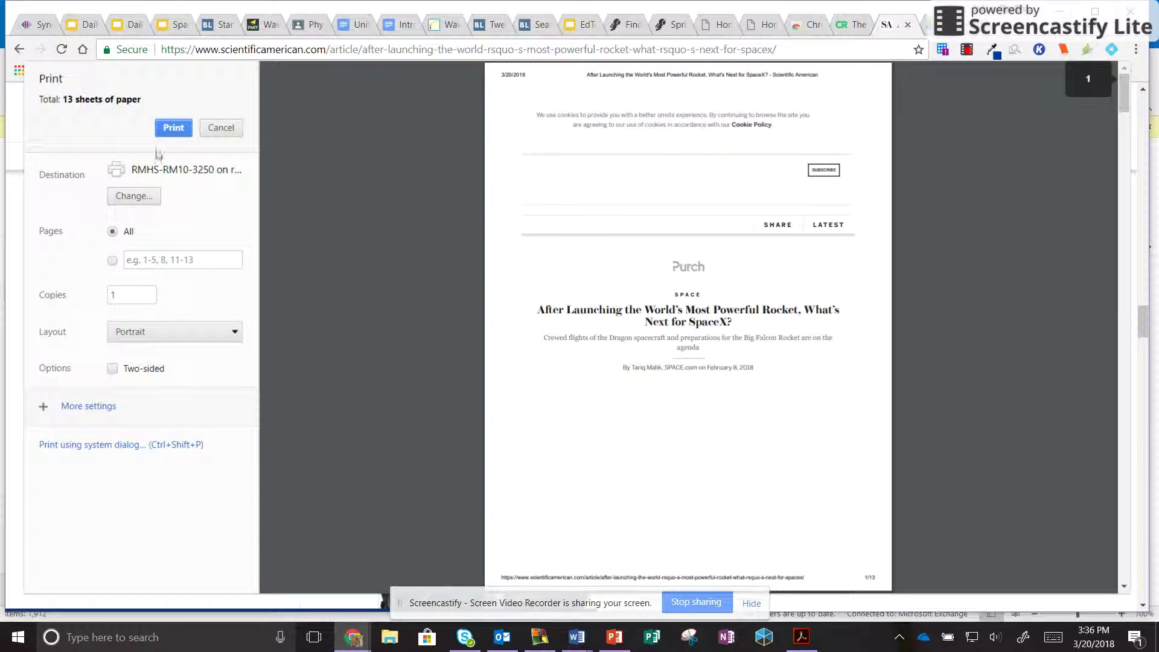
scroll(656, 361, "down", 12)
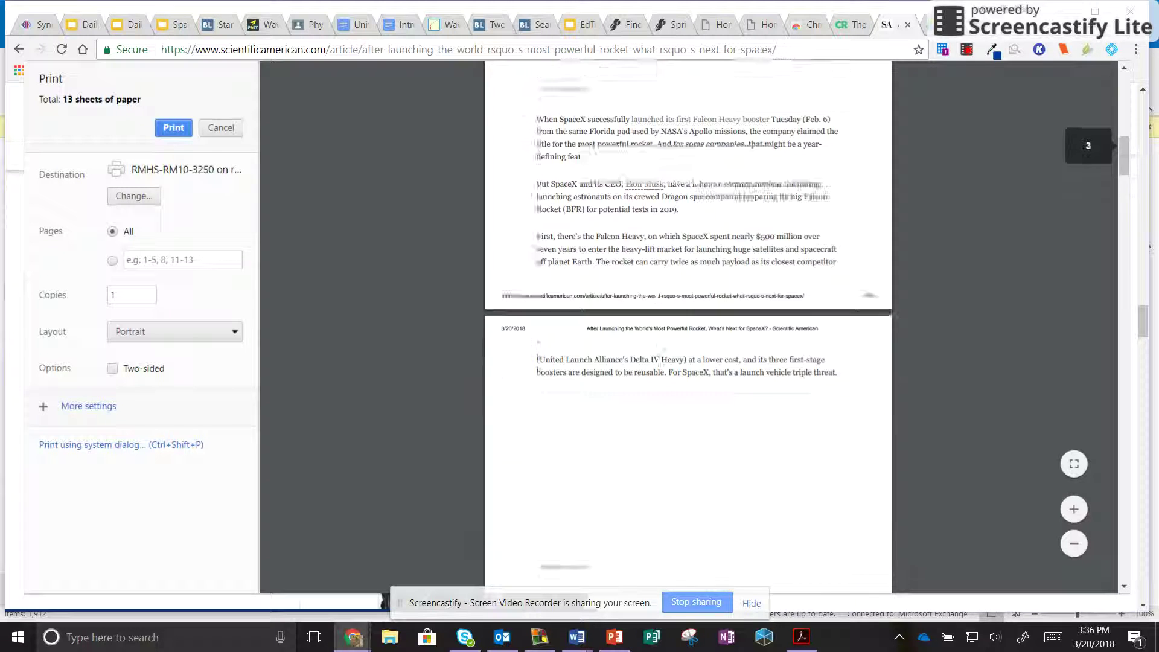
scroll(657, 362, "down", 5)
scroll(639, 245, "down", 10)
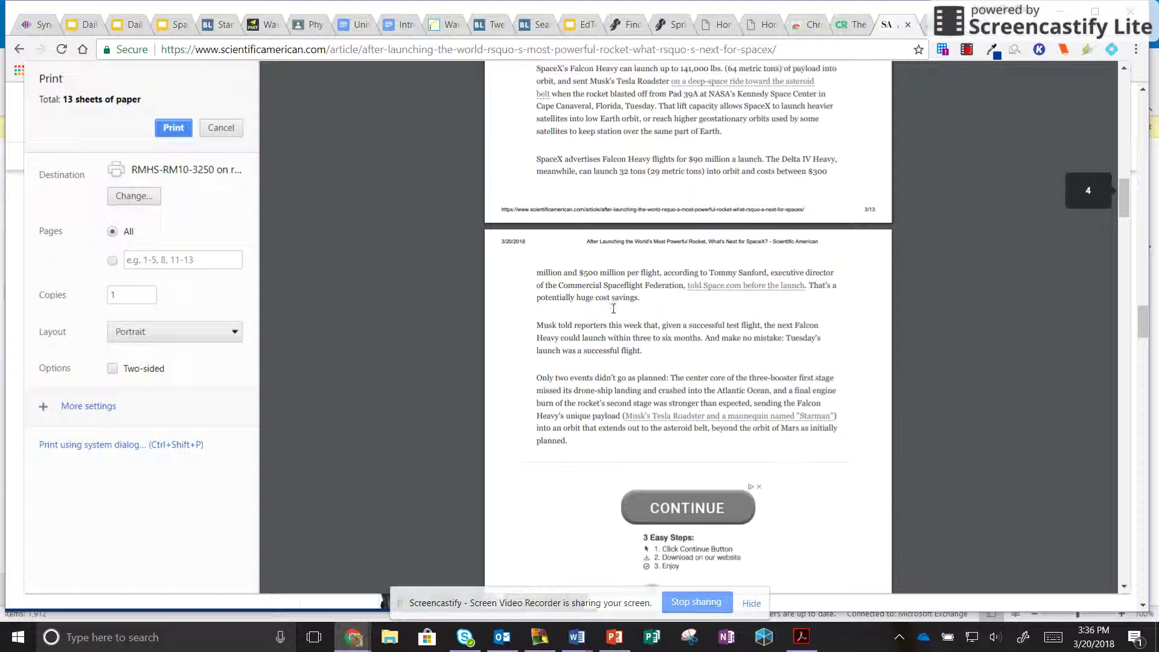
scroll(613, 308, "down", 6)
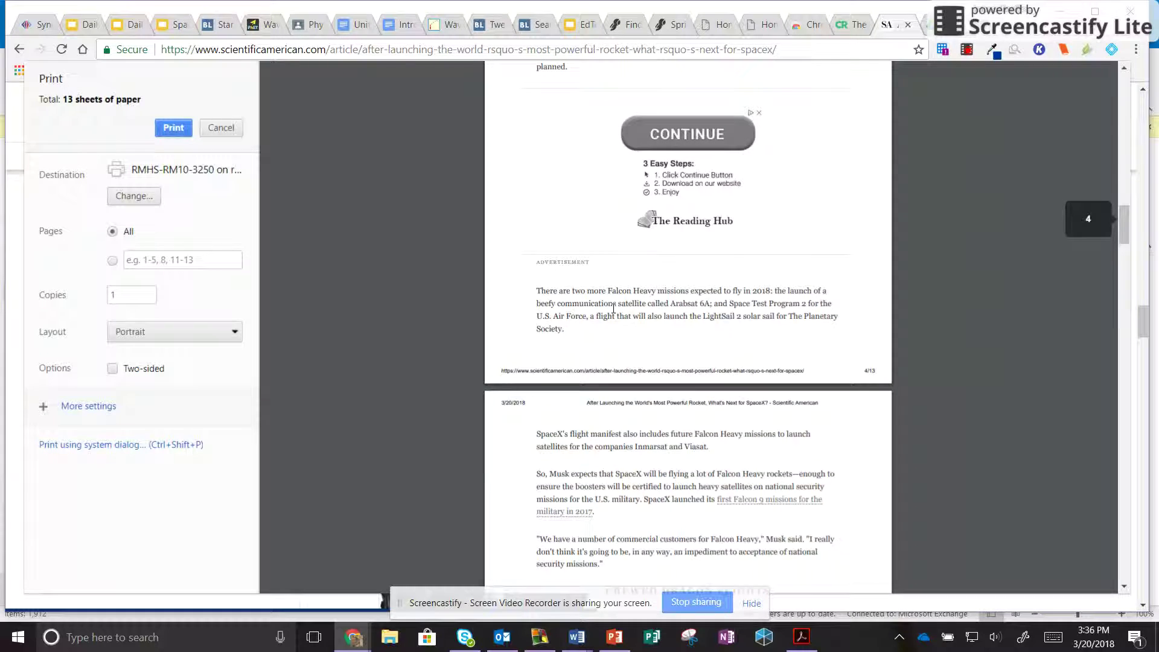
scroll(614, 308, "down", 2)
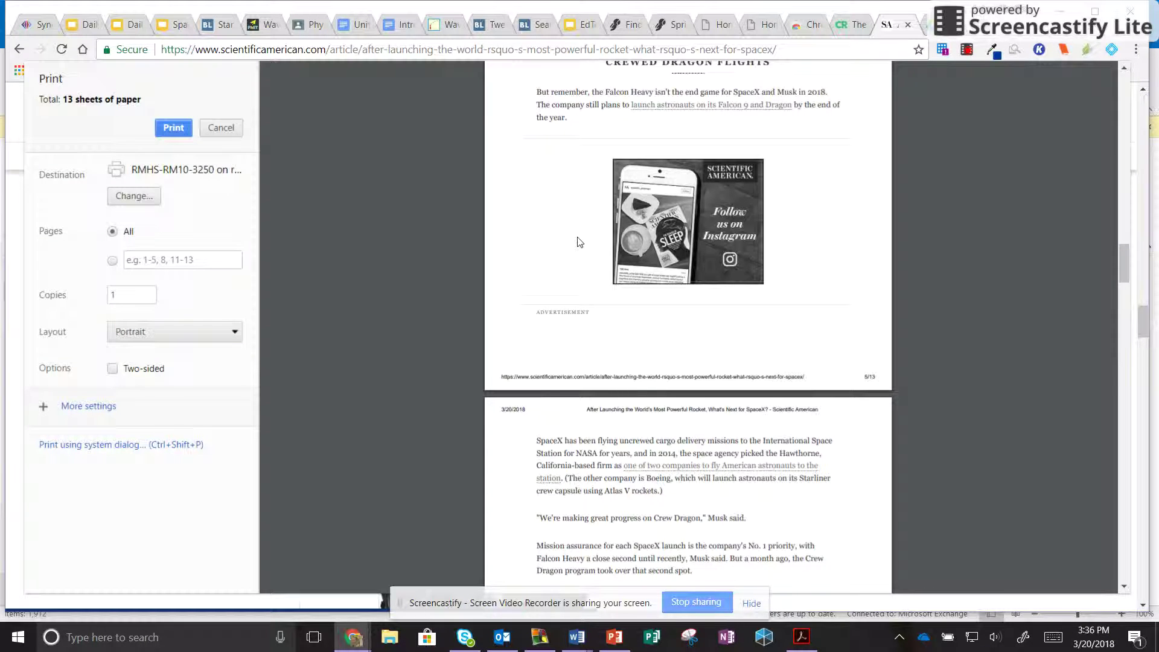
scroll(579, 242, "up", 4)
left_click(221, 128)
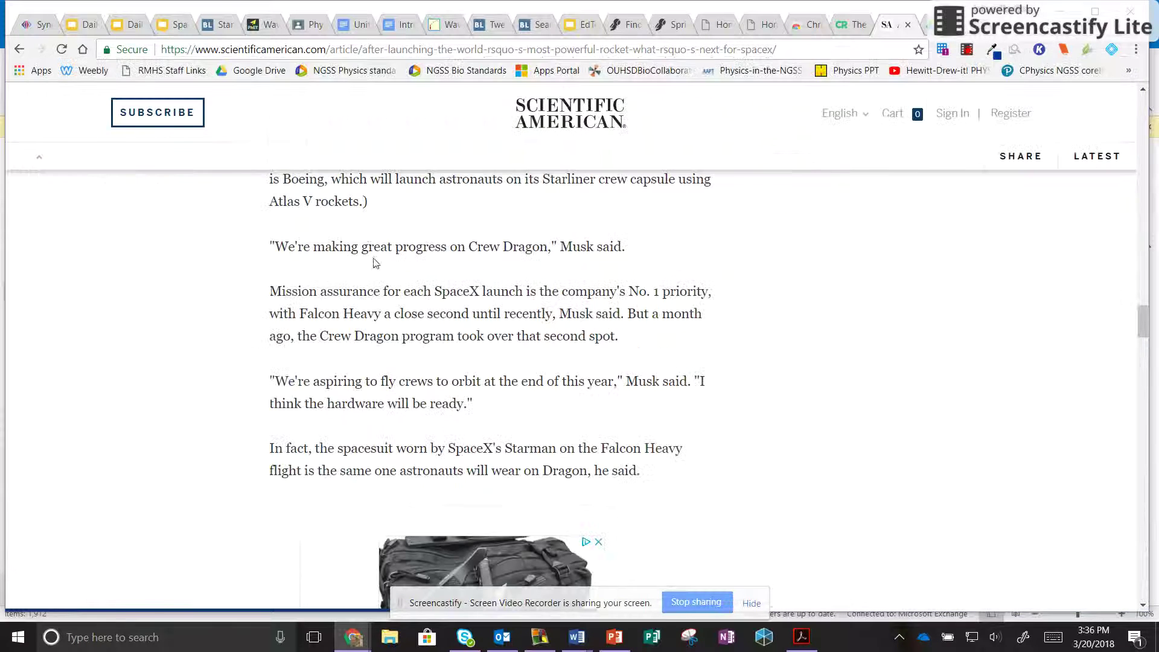
Step: Open the SpaceX article in the CleanPrint extension
left_click_drag(269, 185, 413, 315)
left_click(413, 316)
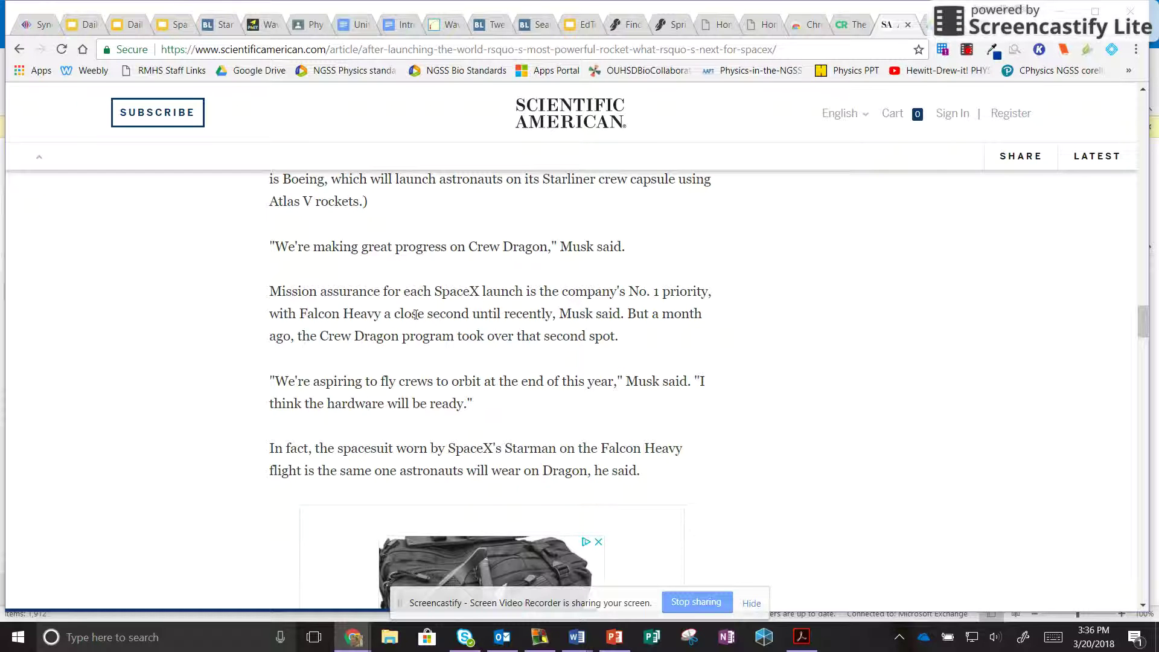
scroll(416, 314, "up", 9)
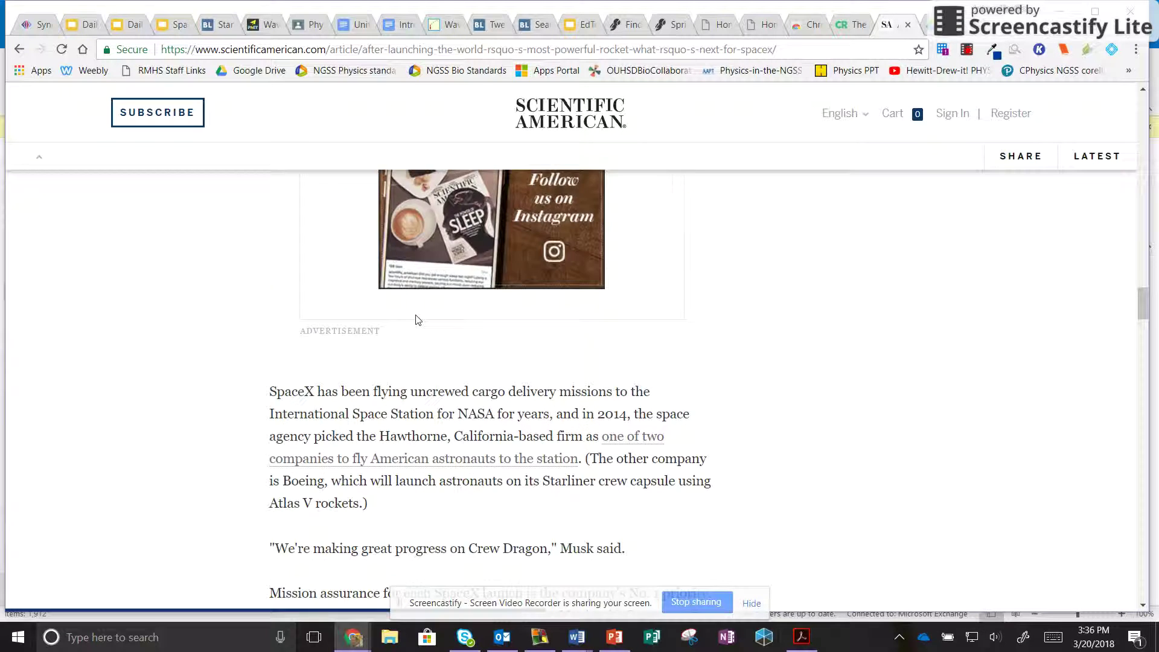
scroll(431, 314, "up", 8)
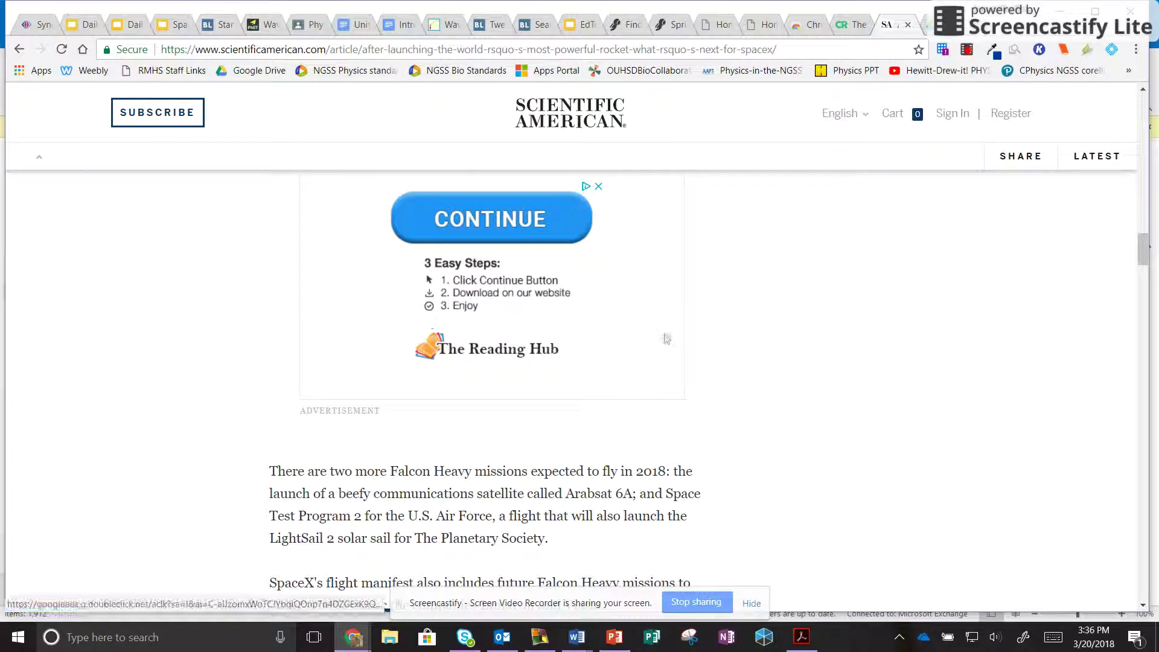
scroll(707, 341, "up", 10)
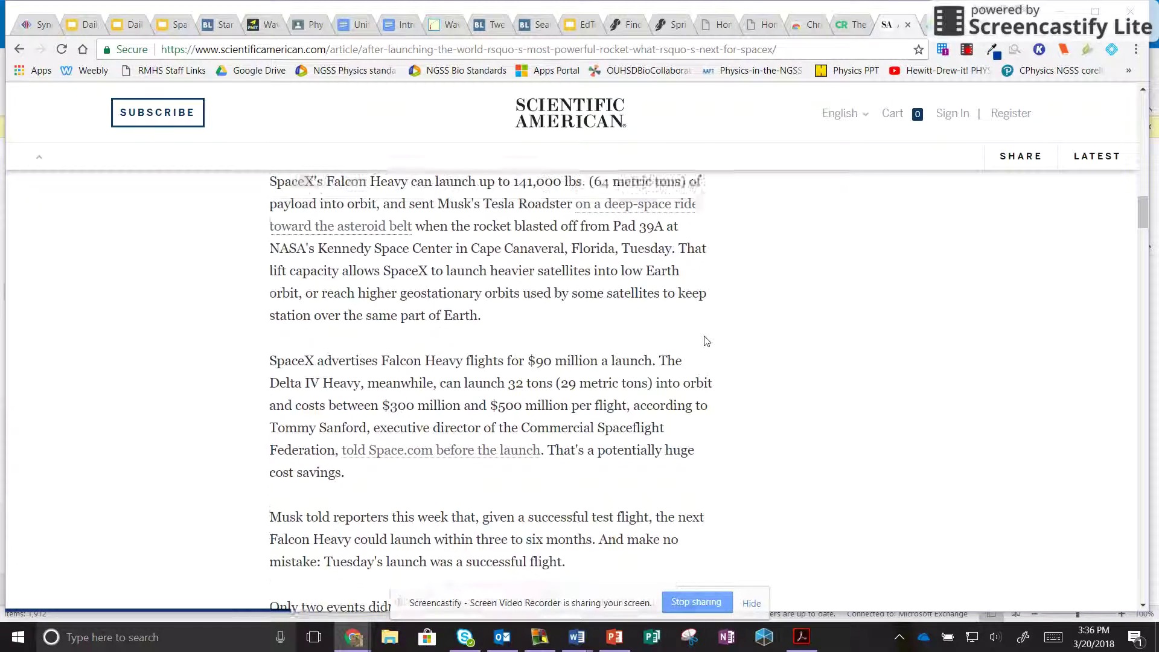
left_click(1087, 49)
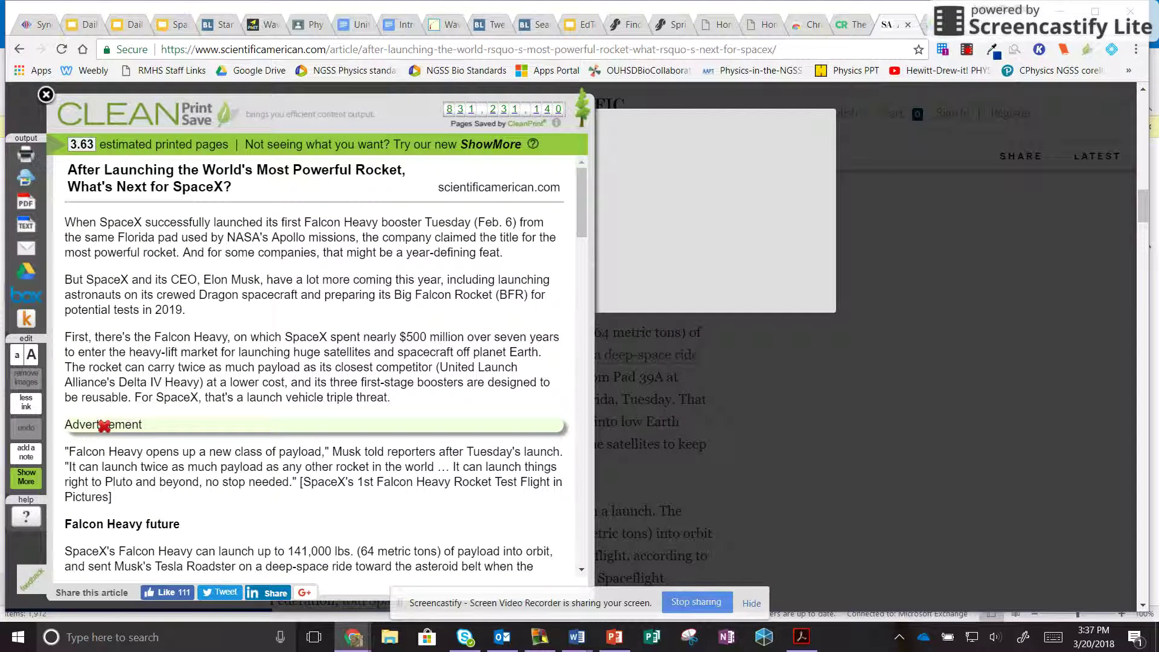
Step: Remove the five "Advertisement" lines between the paragraphs of the SpaceX article
left_click(104, 426)
scroll(103, 426, "down", 4)
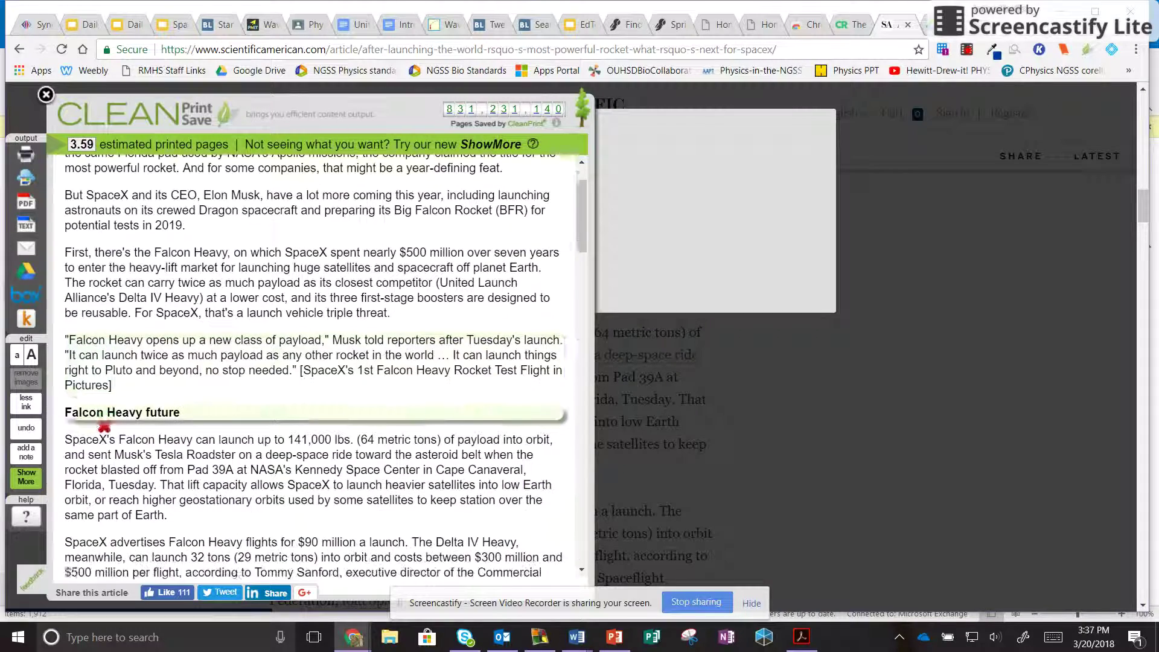
scroll(104, 426, "down", 2)
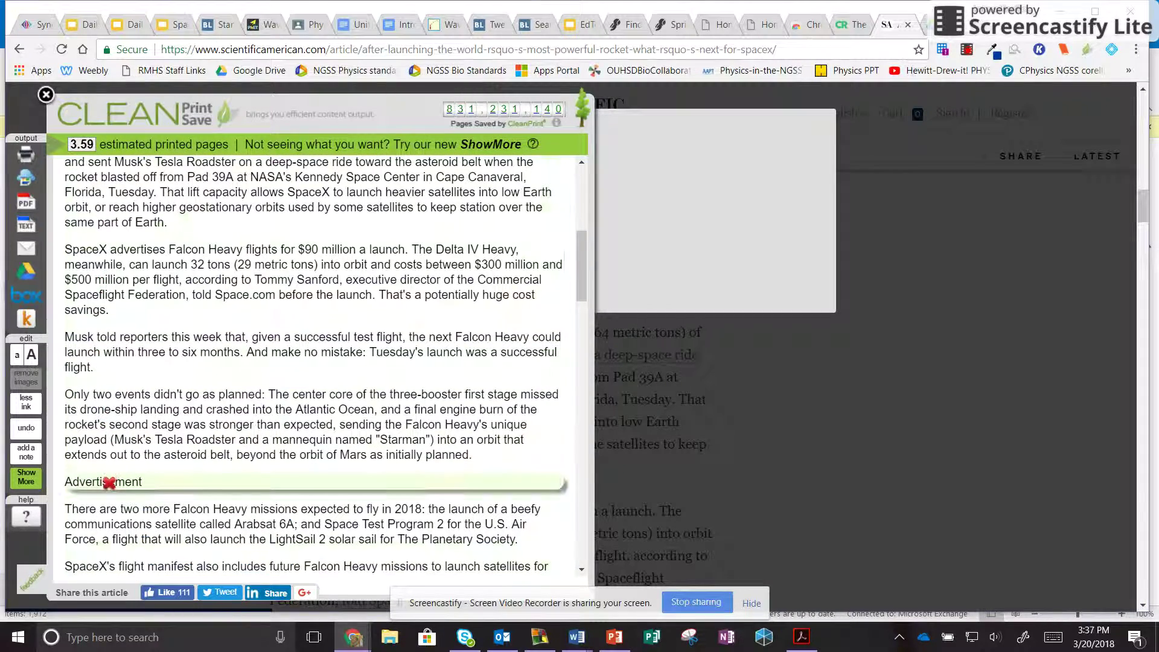
left_click(109, 483)
scroll(109, 483, "down", 4)
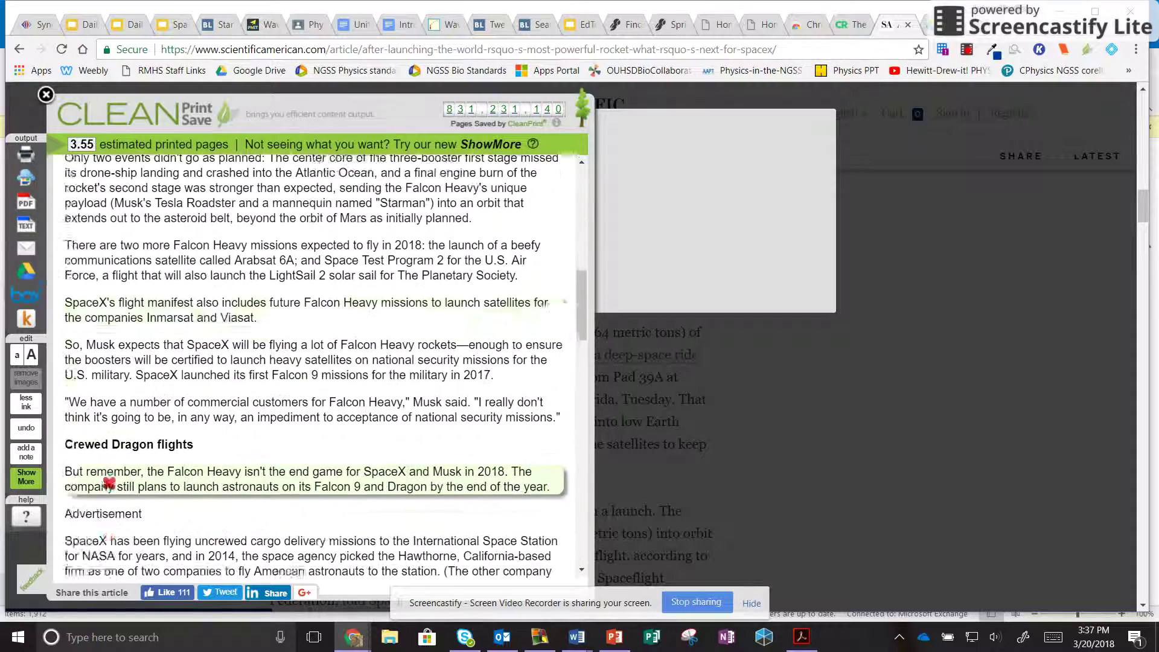
left_click(106, 449)
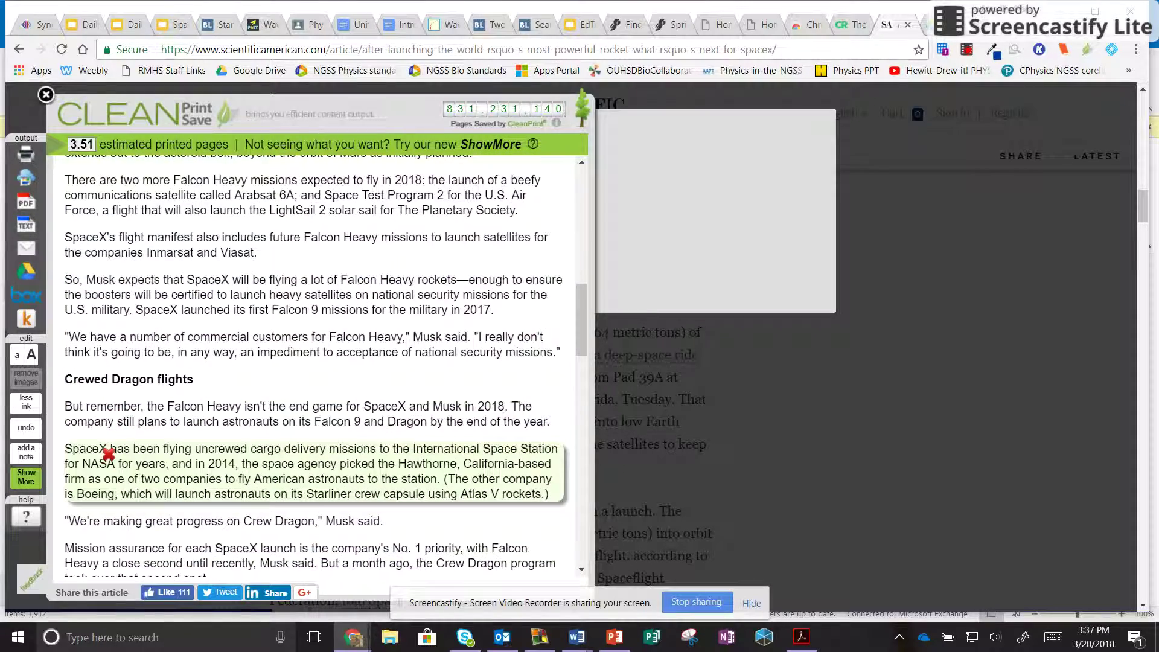
scroll(108, 455, "down", 1)
scroll(107, 455, "down", 3)
left_click(108, 462)
scroll(107, 466, "down", 3)
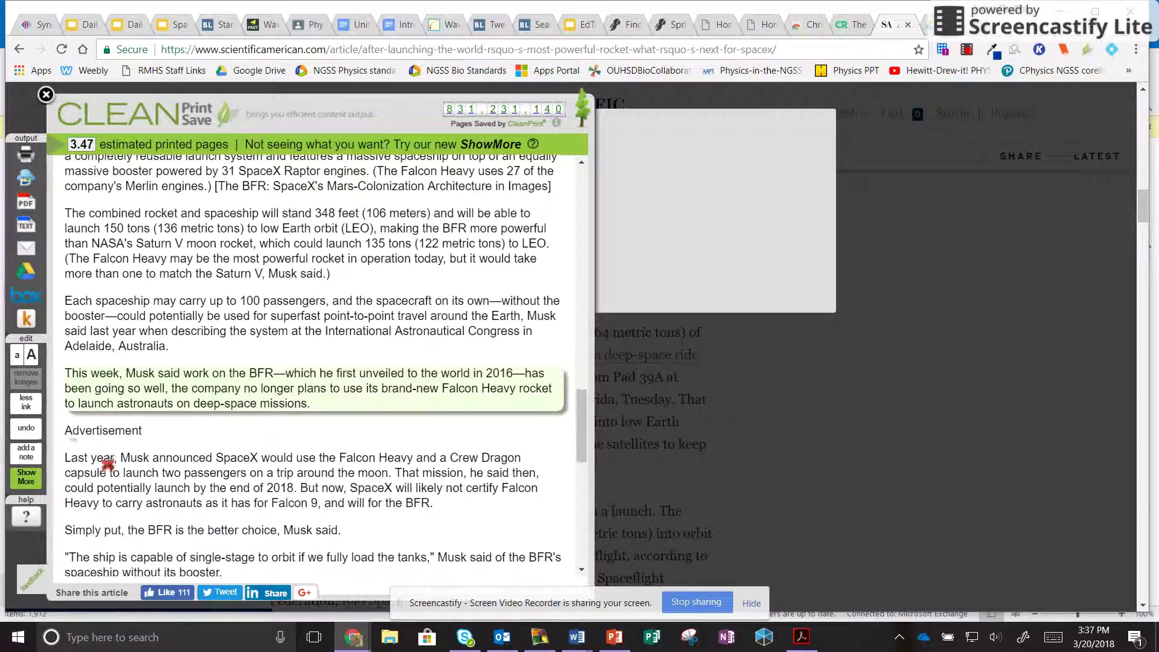
left_click(104, 435)
scroll(104, 436, "down", 5)
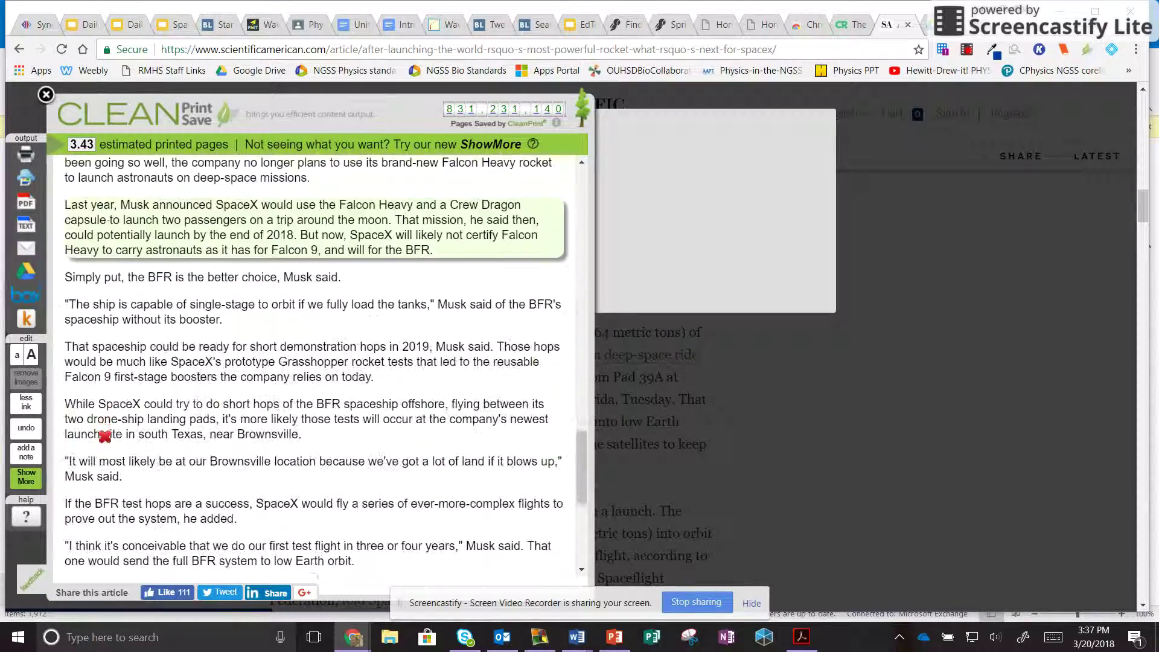
Step: Remove the Editor's Recommendations heading, its three linked items and the copyright notice at the end of the article
scroll(104, 436, "down", 4)
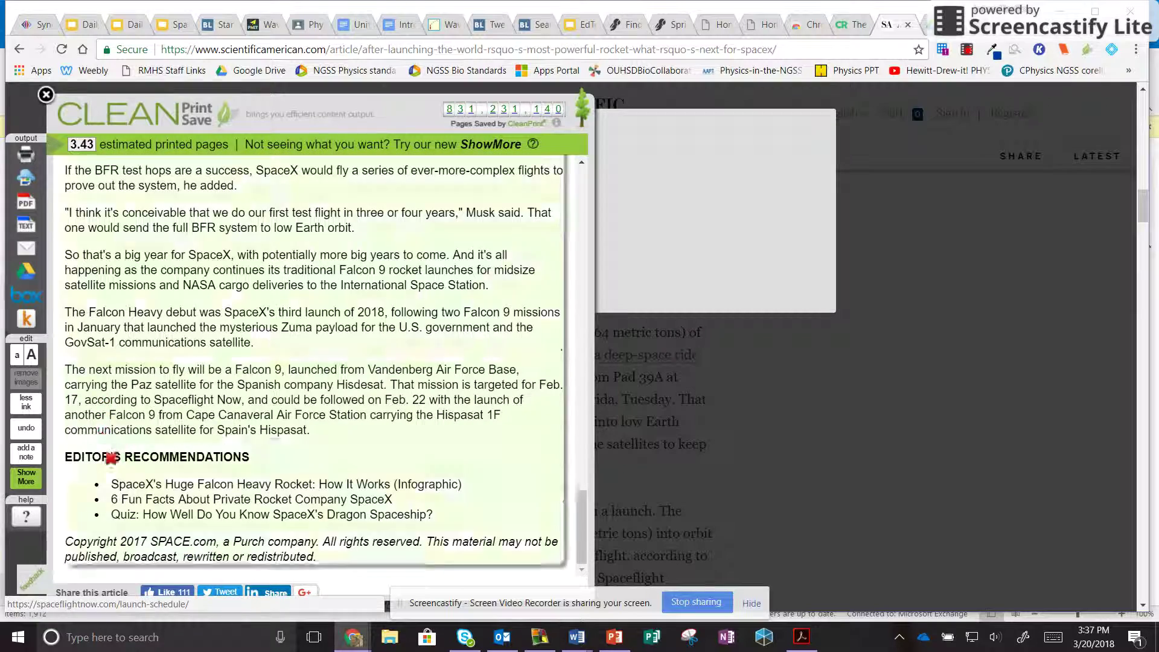
left_click(114, 457)
left_click(131, 484)
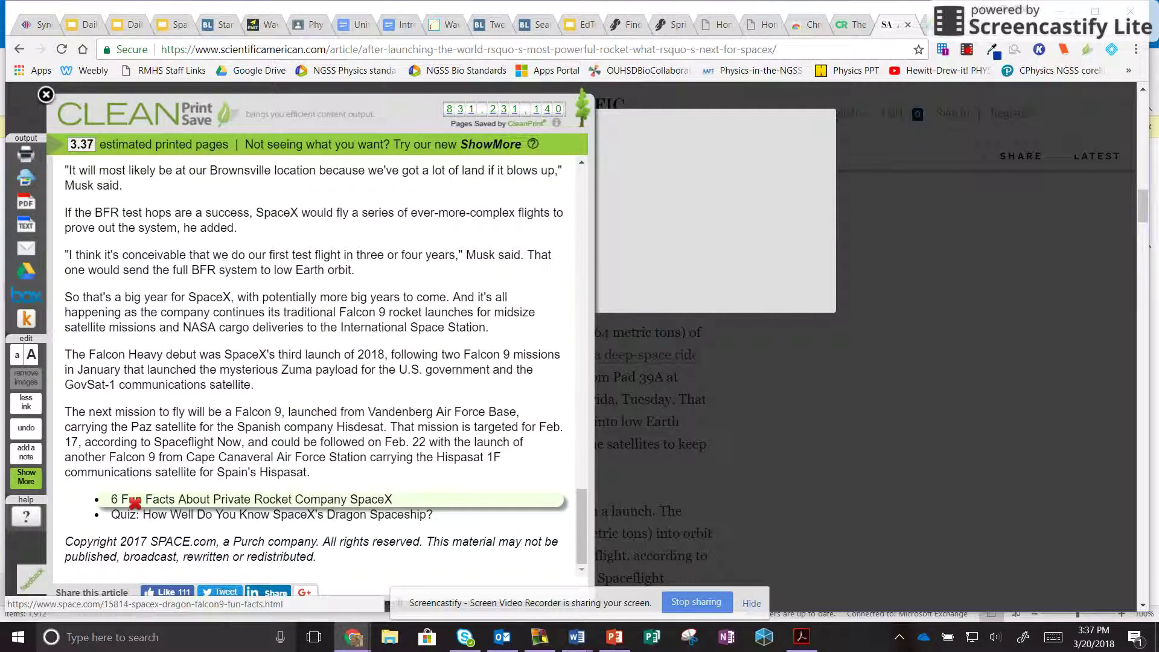
left_click(132, 501)
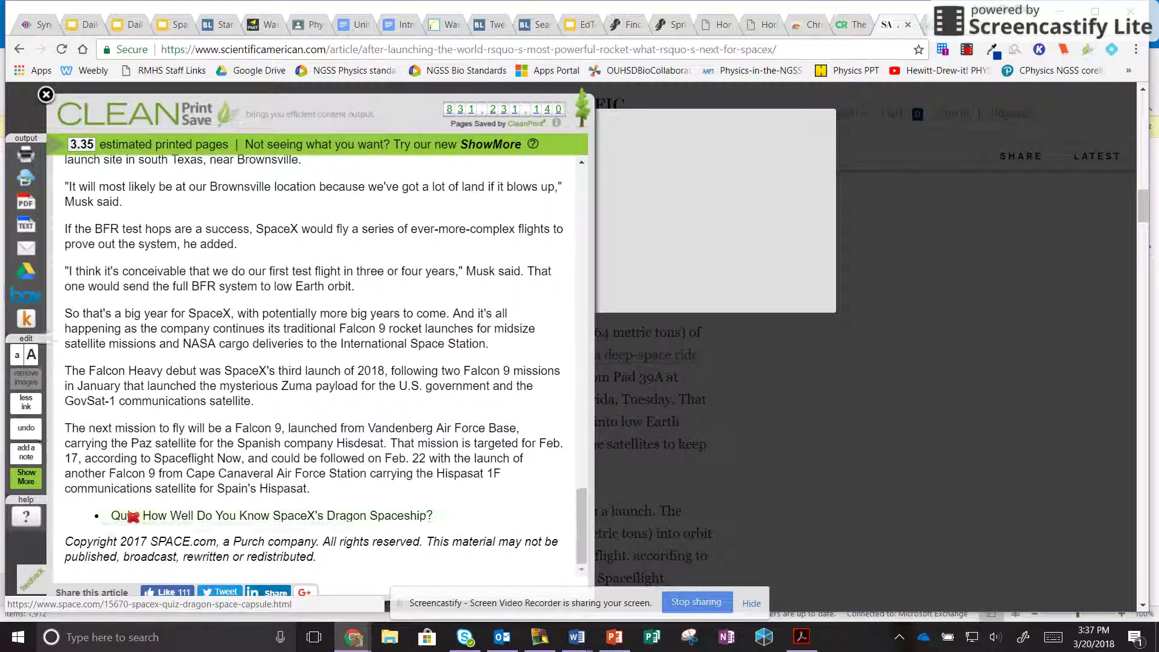
left_click(124, 515)
left_click(129, 545)
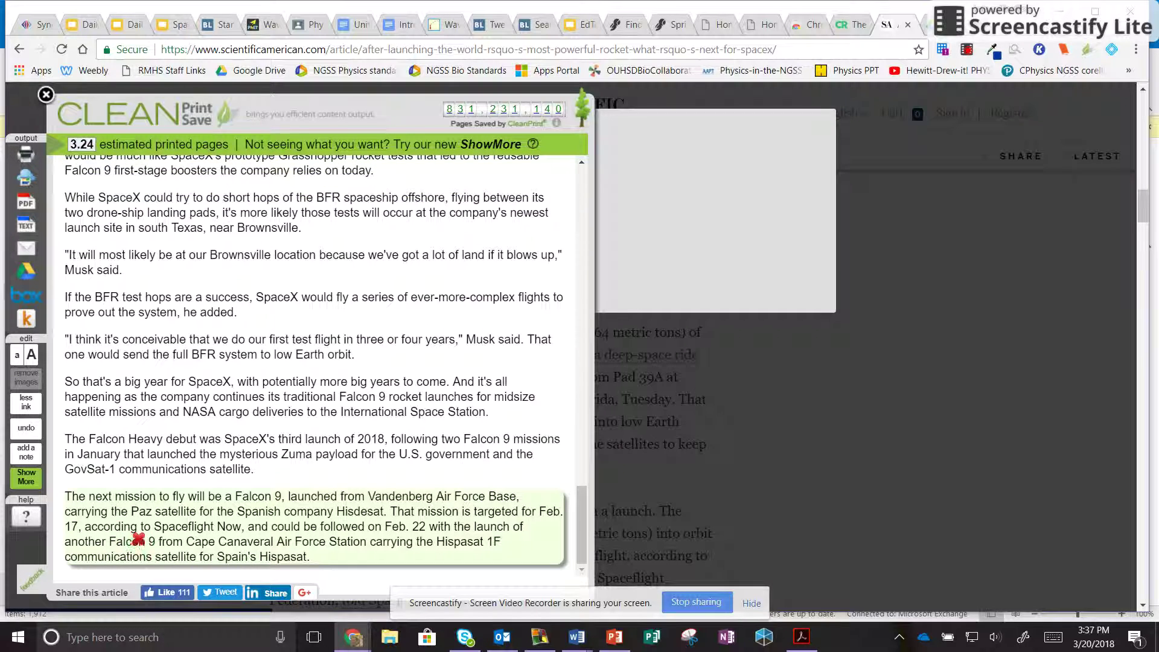
Step: Try smaller and larger text sizes for the article, ending one size smaller than the original
scroll(136, 531, "up", 1)
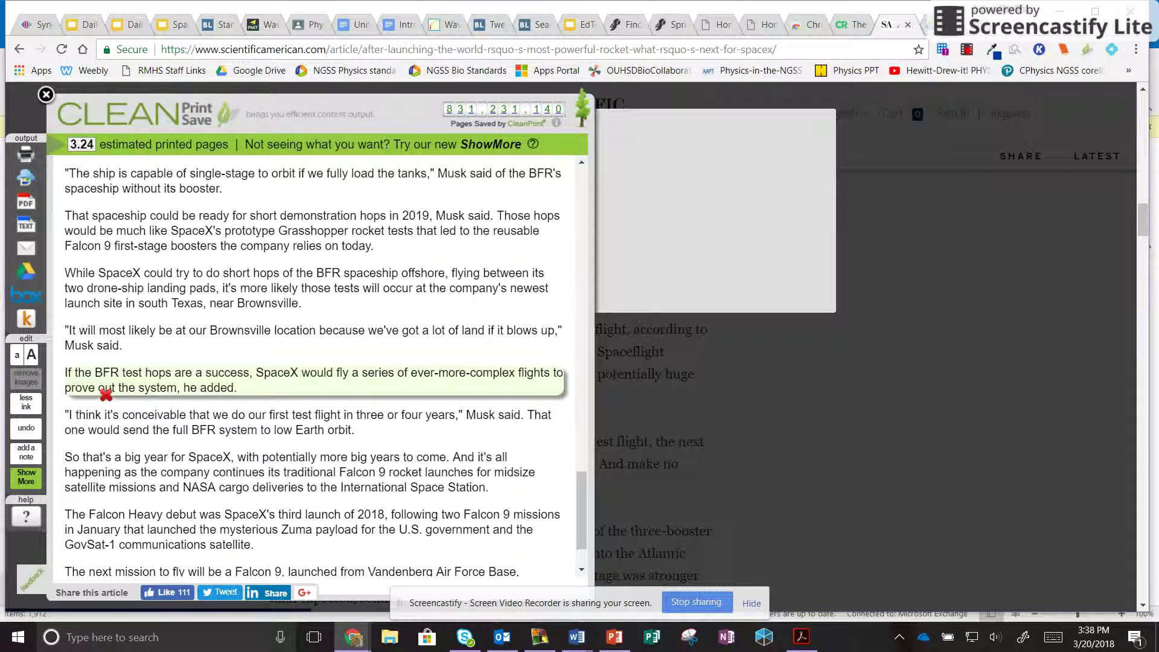
scroll(106, 394, "down", 1)
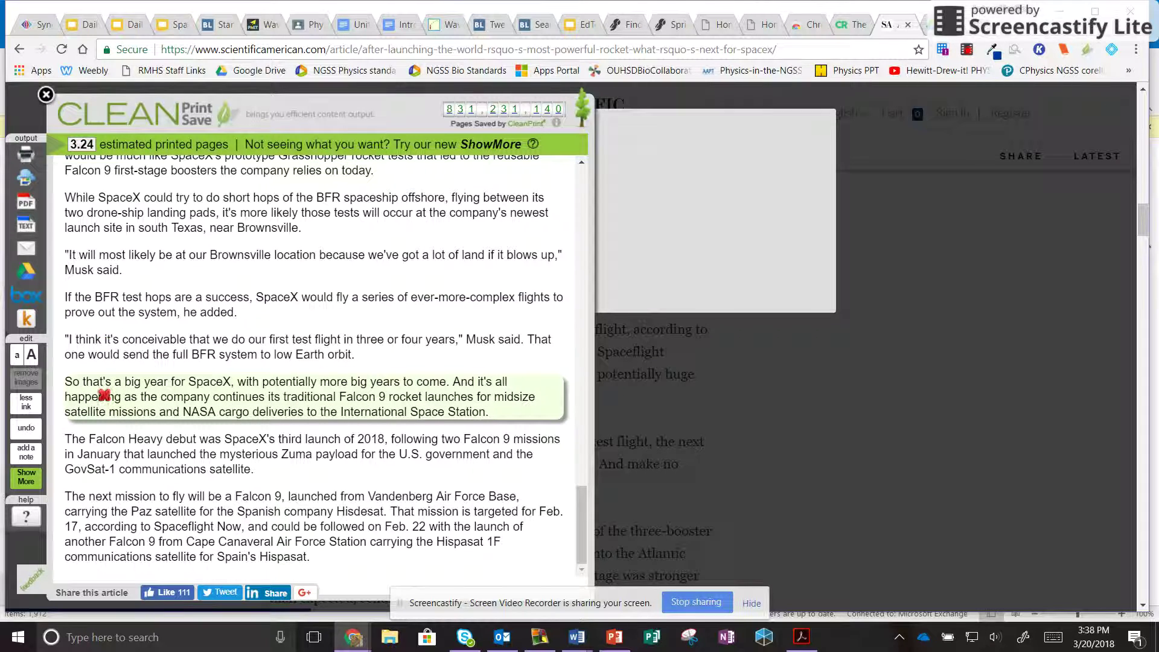
left_click(16, 357)
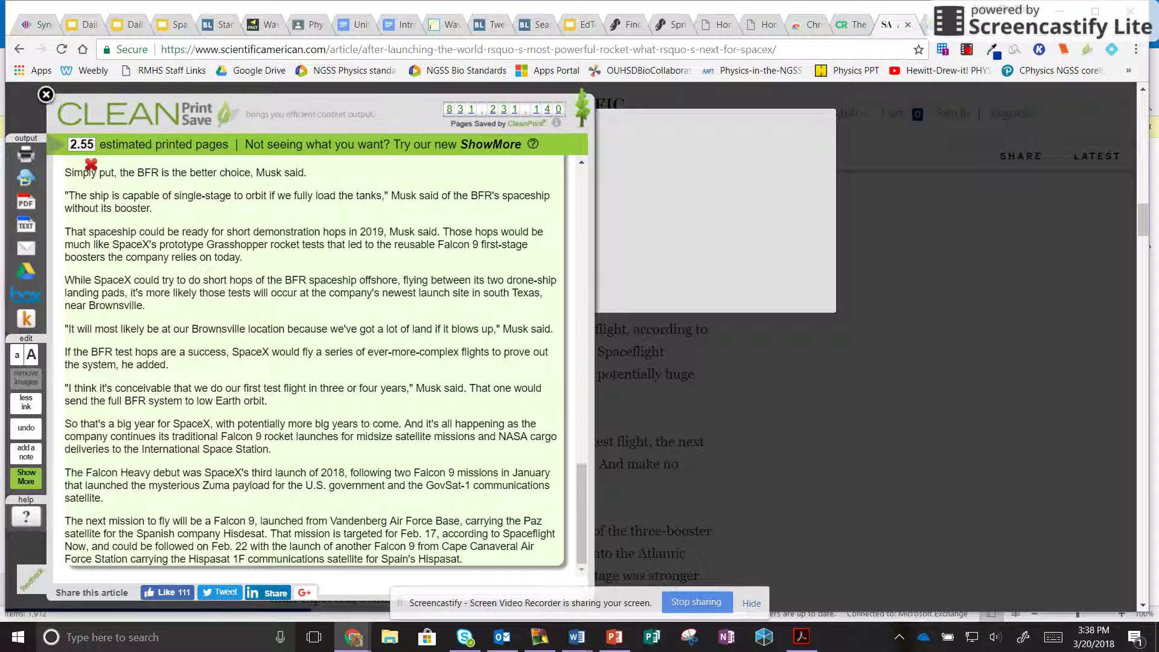
left_click(32, 355)
left_click(31, 356)
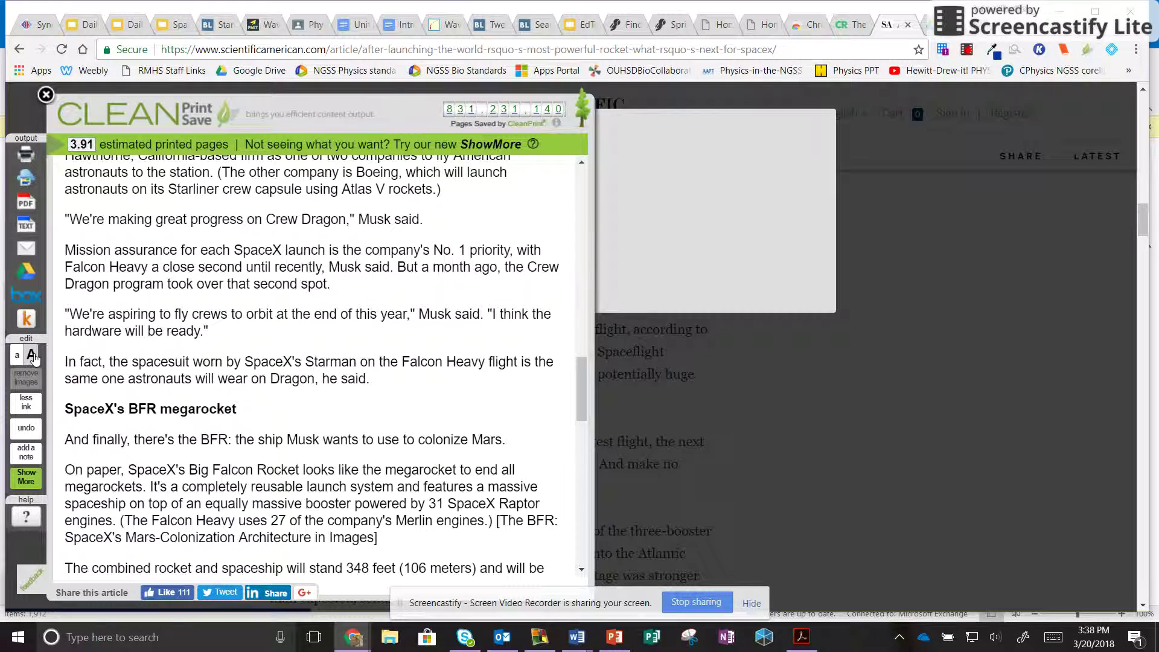
left_click(33, 357)
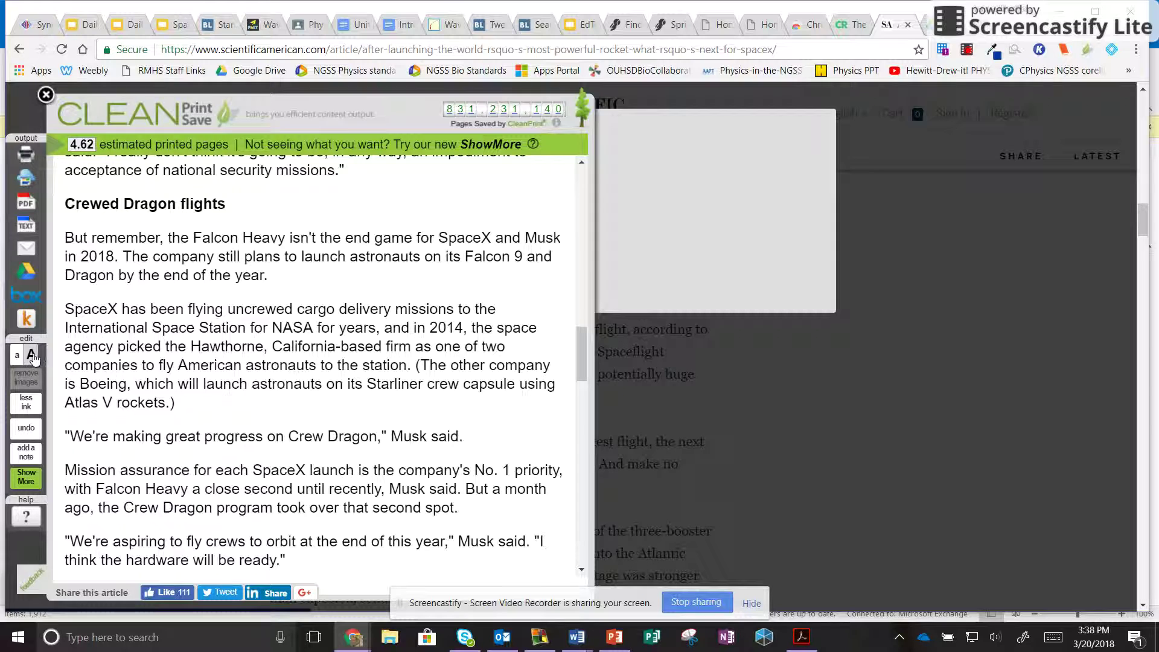
left_click(17, 358)
left_click(17, 357)
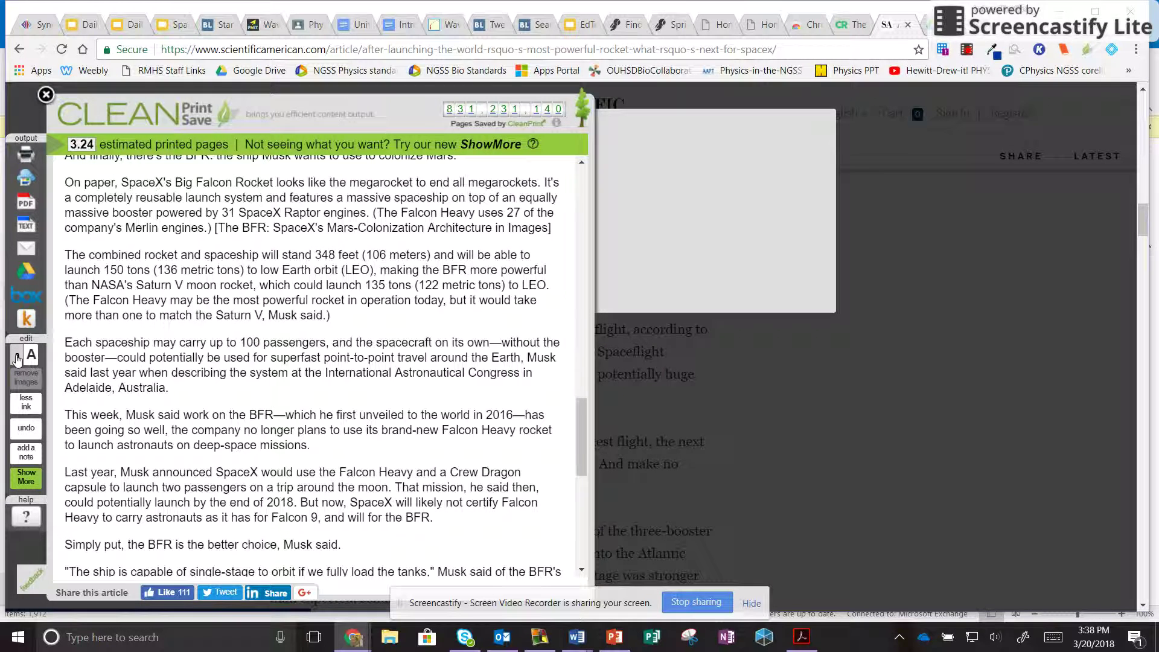
left_click(16, 357)
Step: Return to the beginning of the cleaned article and save it as a PDF
mouse_move(271, 403)
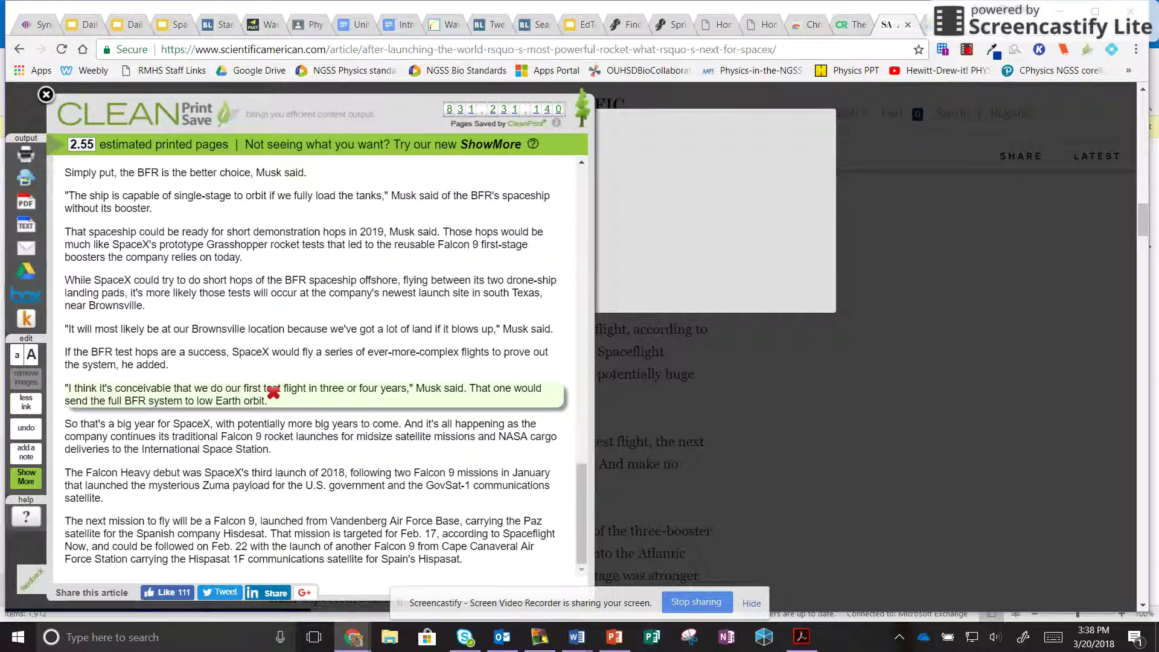
scroll(272, 391, "up", 20)
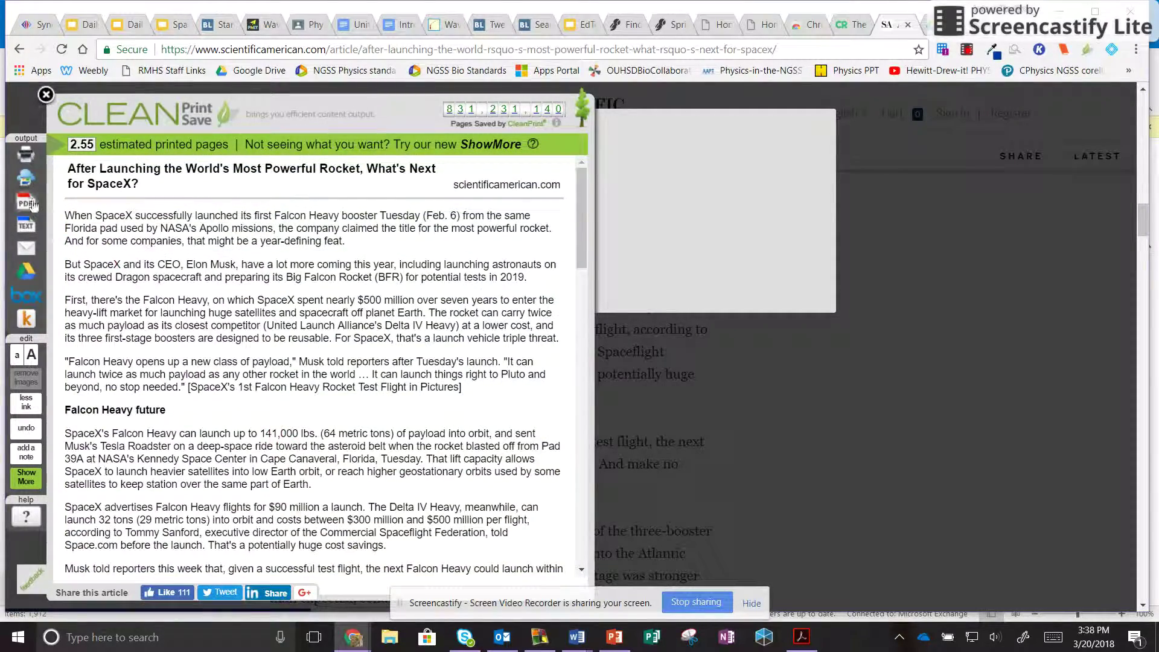
left_click(26, 205)
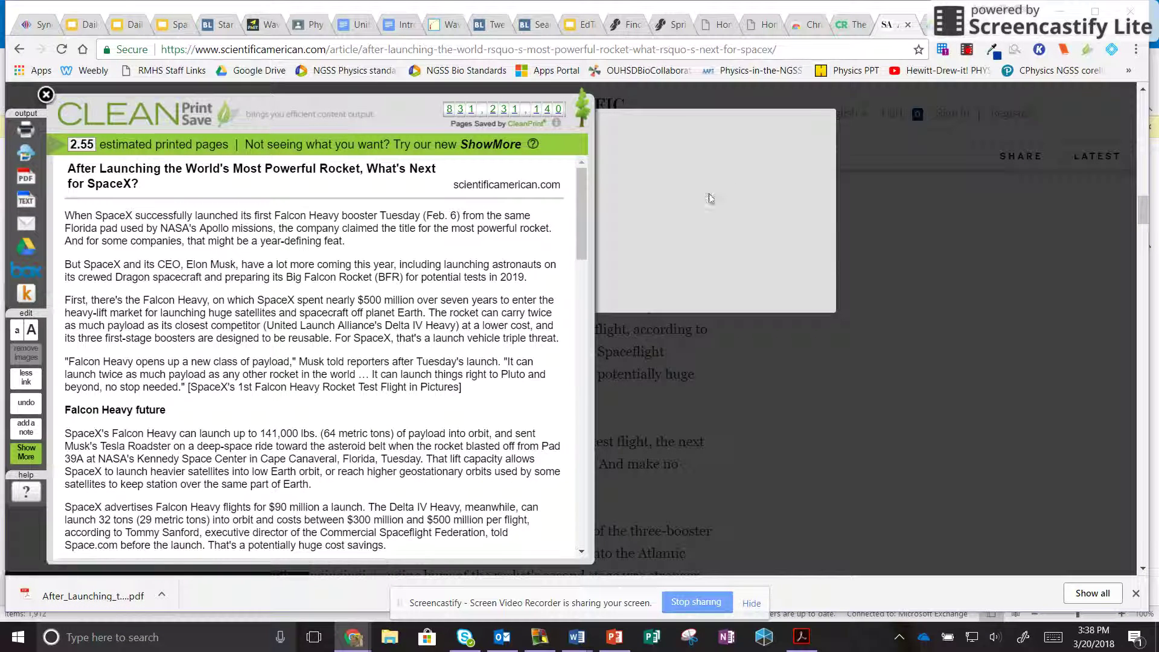
Step: Launch the Kami extension in a new tab and open the After_Launching_the_Worlds_Most_Powerful_Rocket PDF from the computer's Downloads folder
key("ctrl+t")
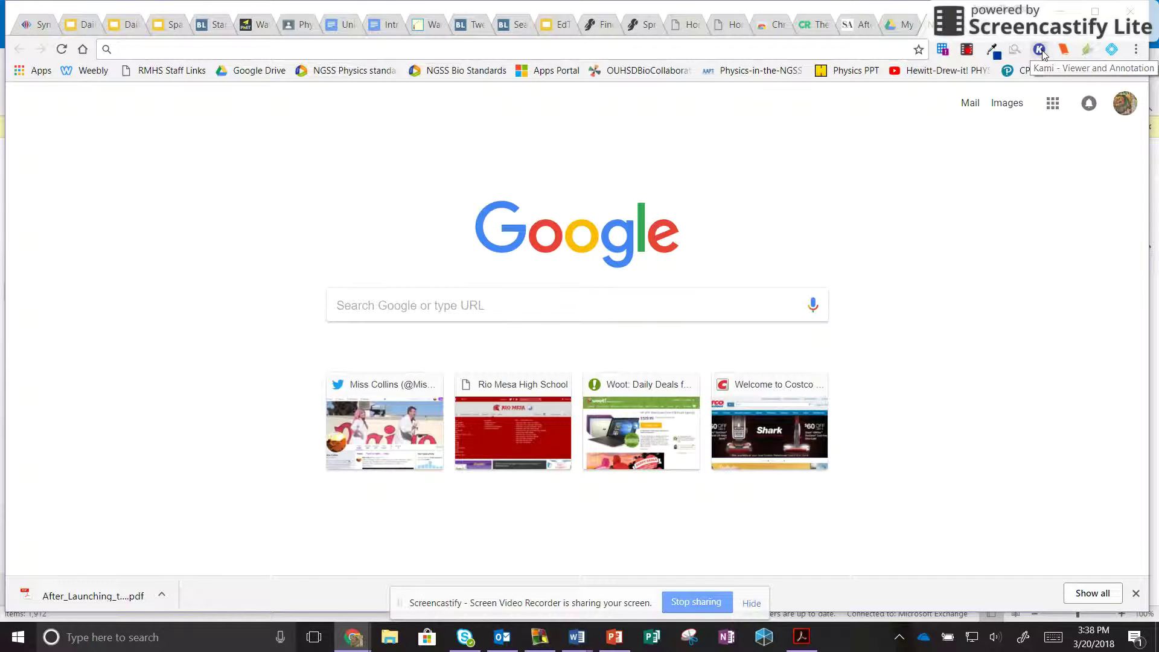
left_click(1042, 53)
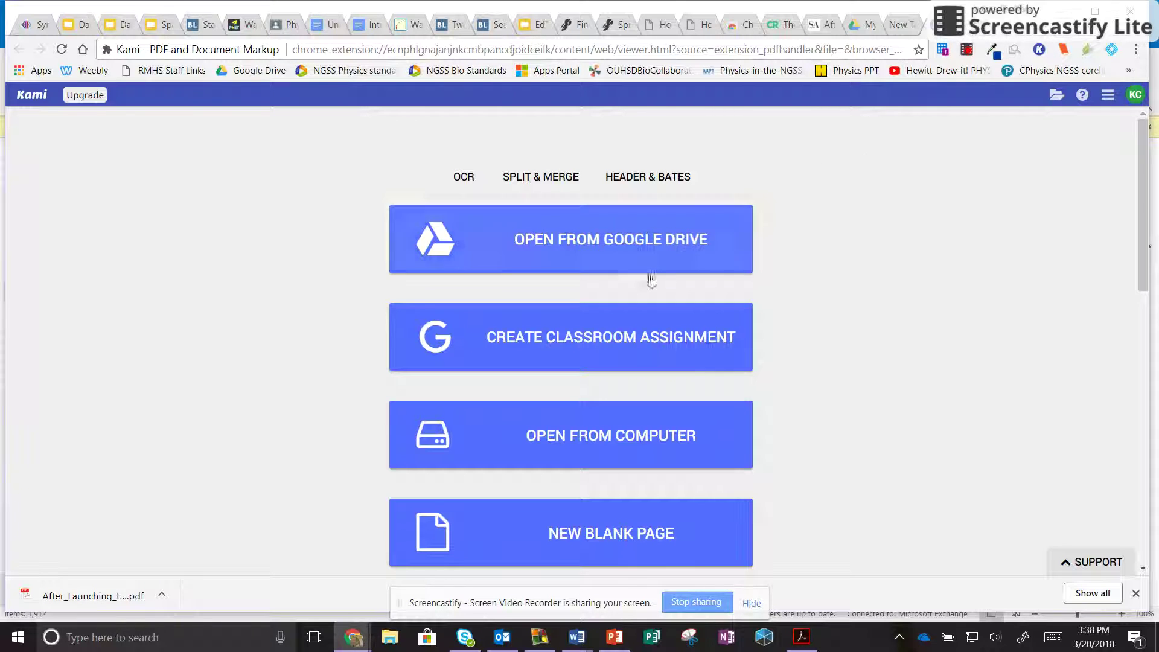
left_click(585, 435)
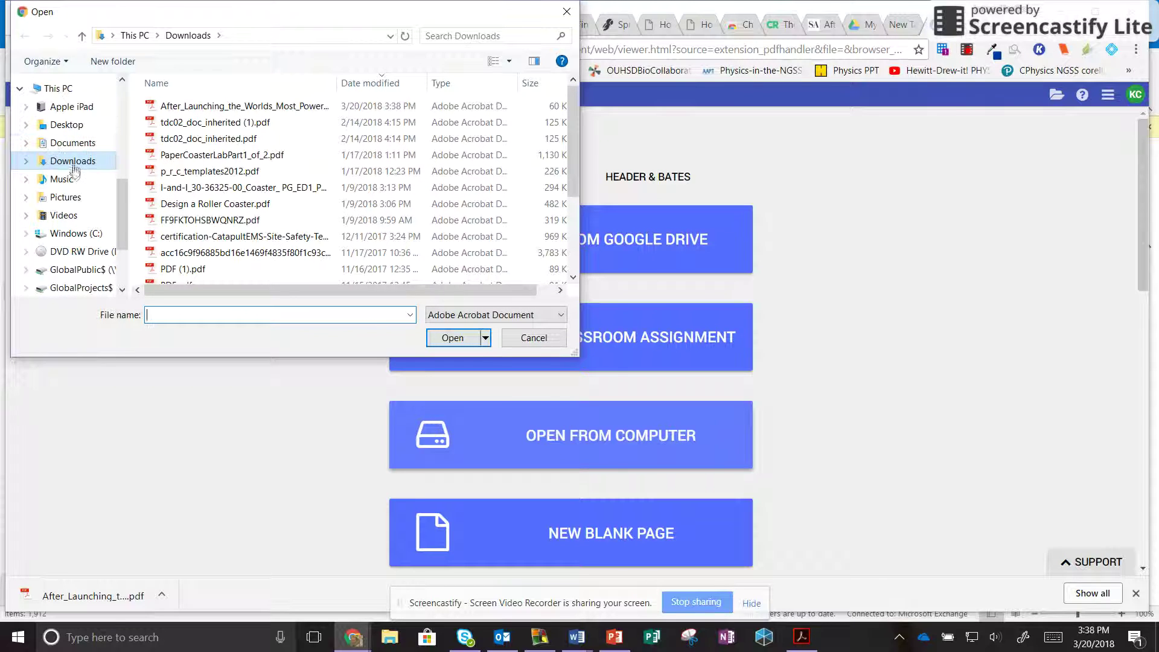
left_click(73, 164)
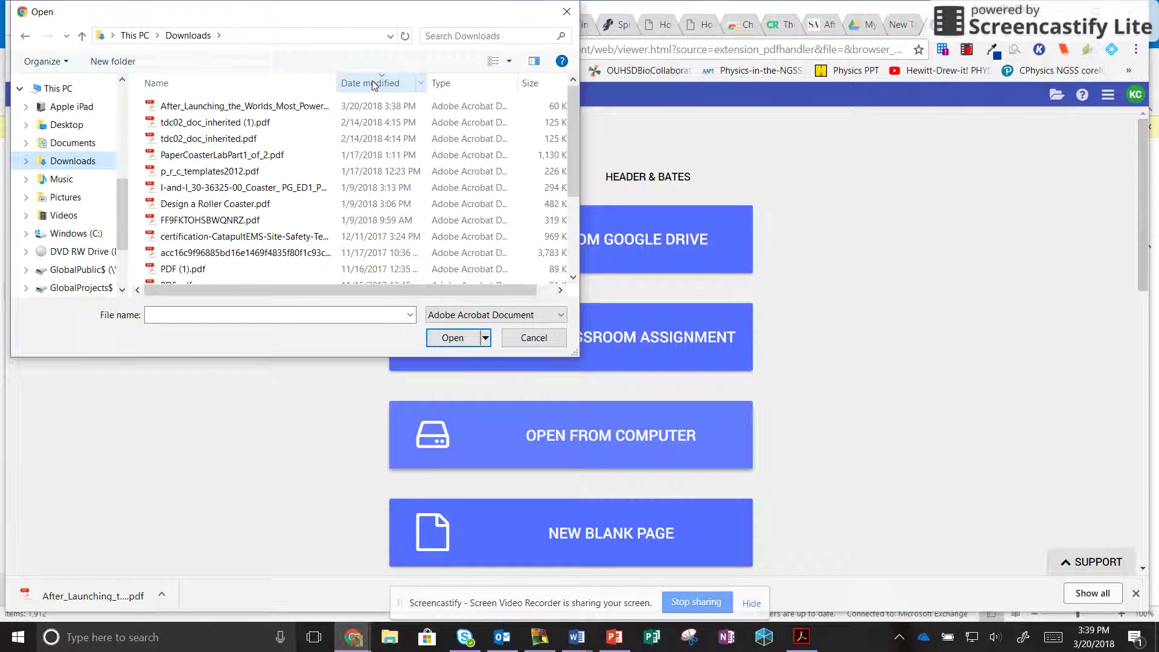
left_click(323, 108)
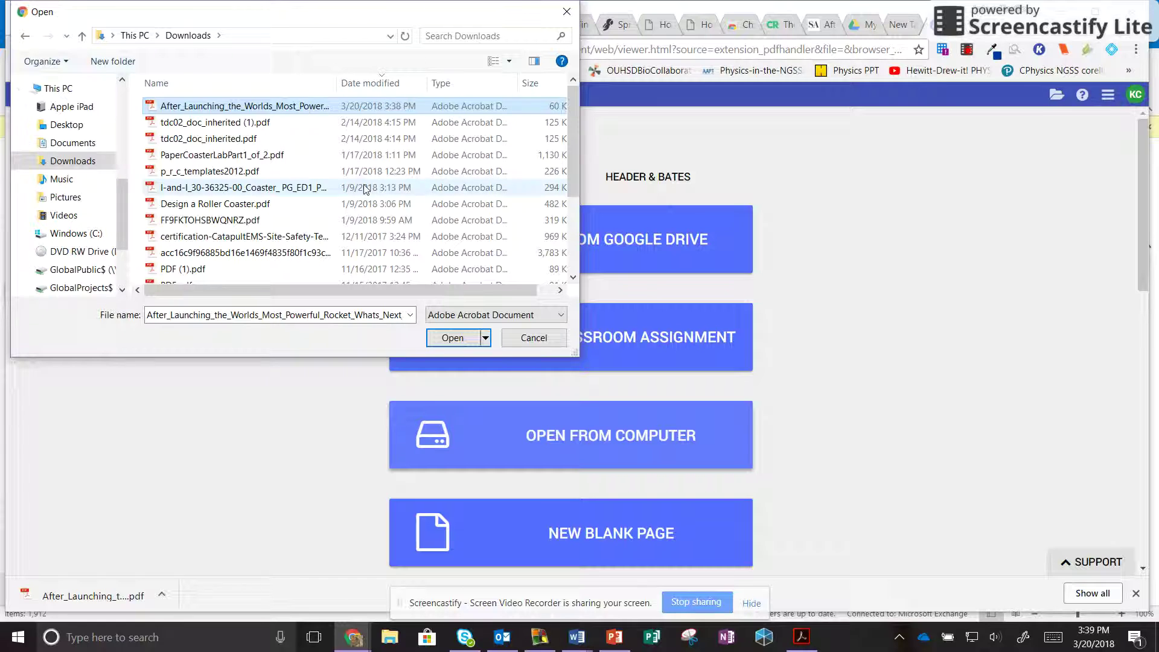
left_click(452, 338)
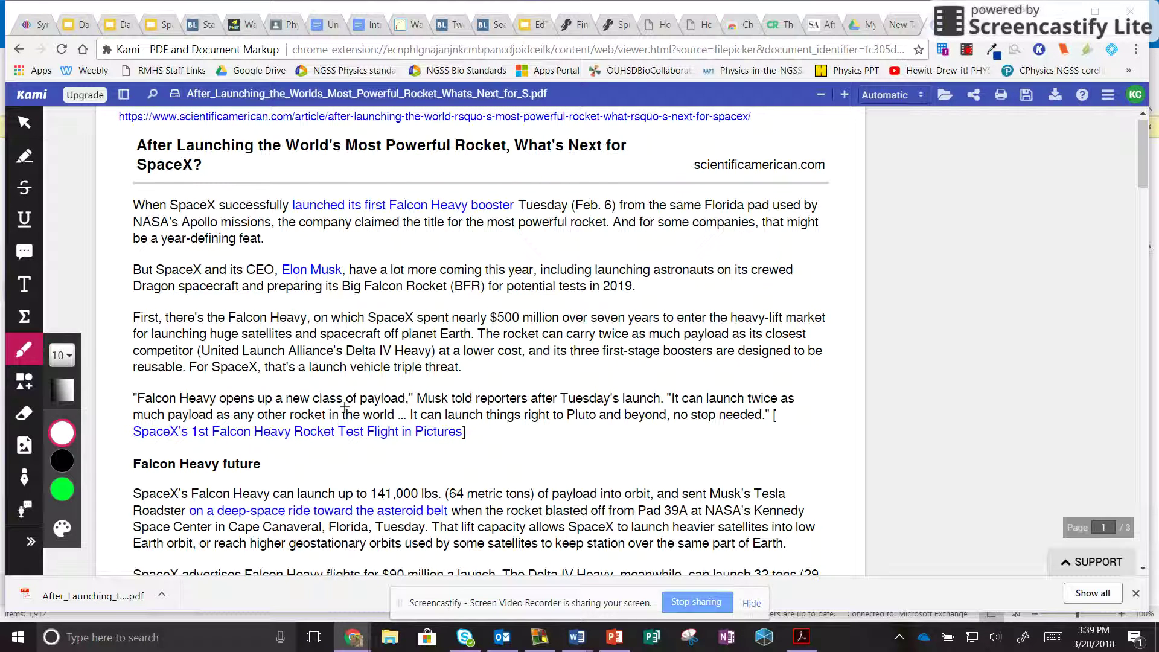
Step: Cover the web address above the article title on page 1 with a white Drawing stroke of thickness 10
scroll(369, 403, "up", 1)
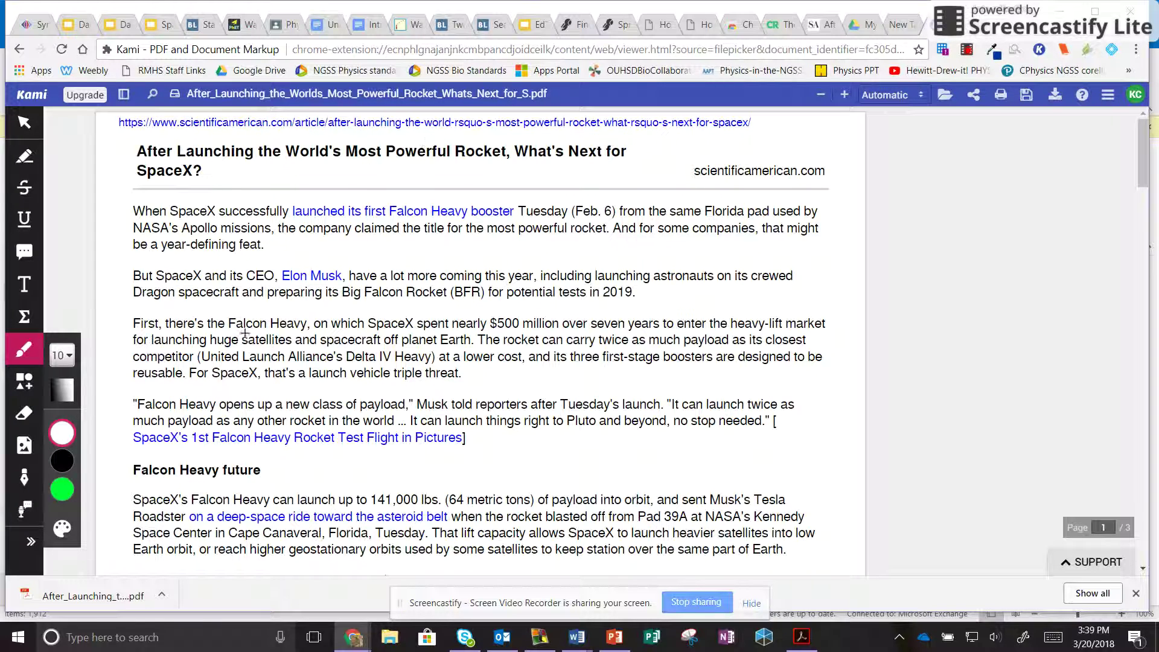
scroll(340, 373, "down", 15)
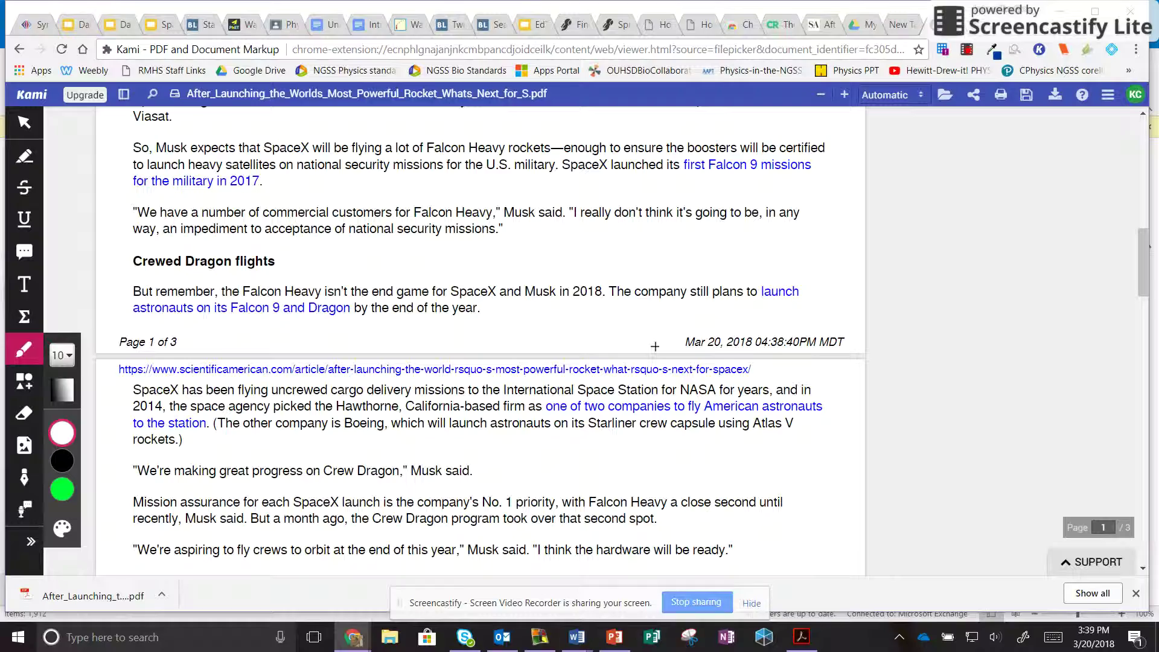
scroll(655, 347, "up", 14)
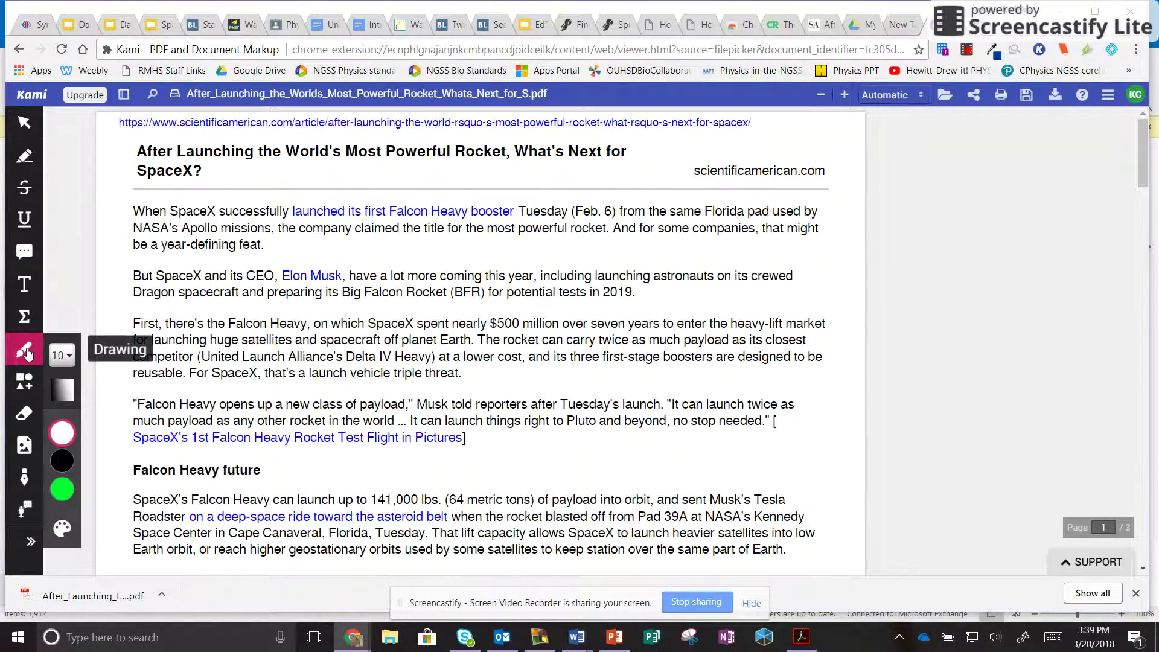
left_click(63, 433)
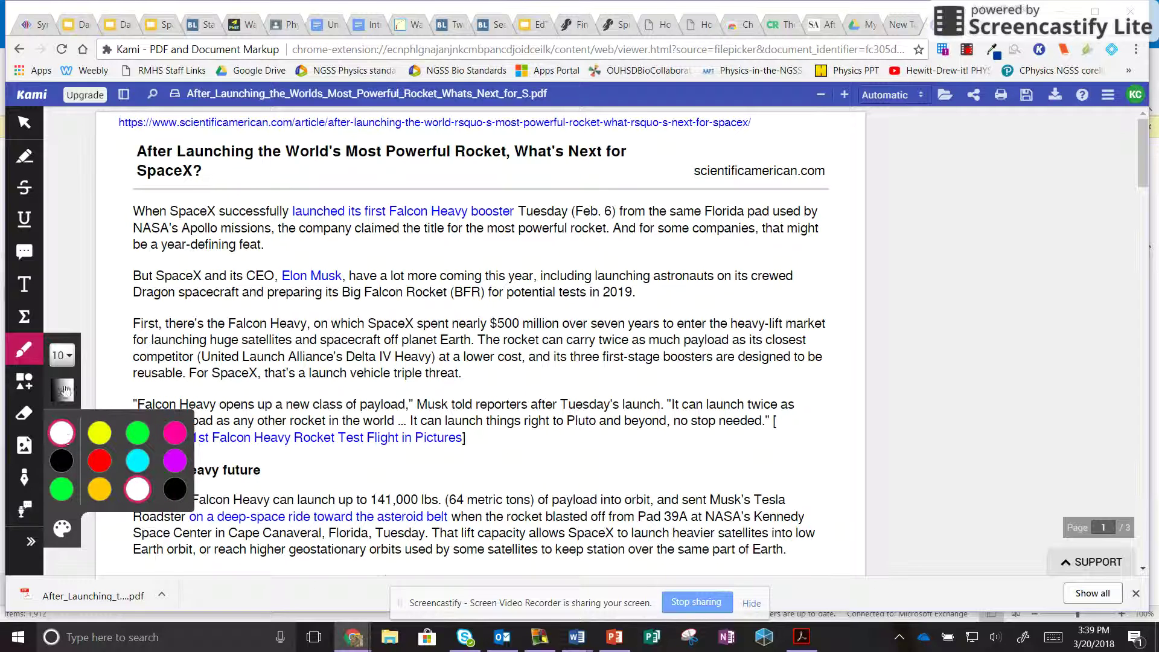
left_click(62, 354)
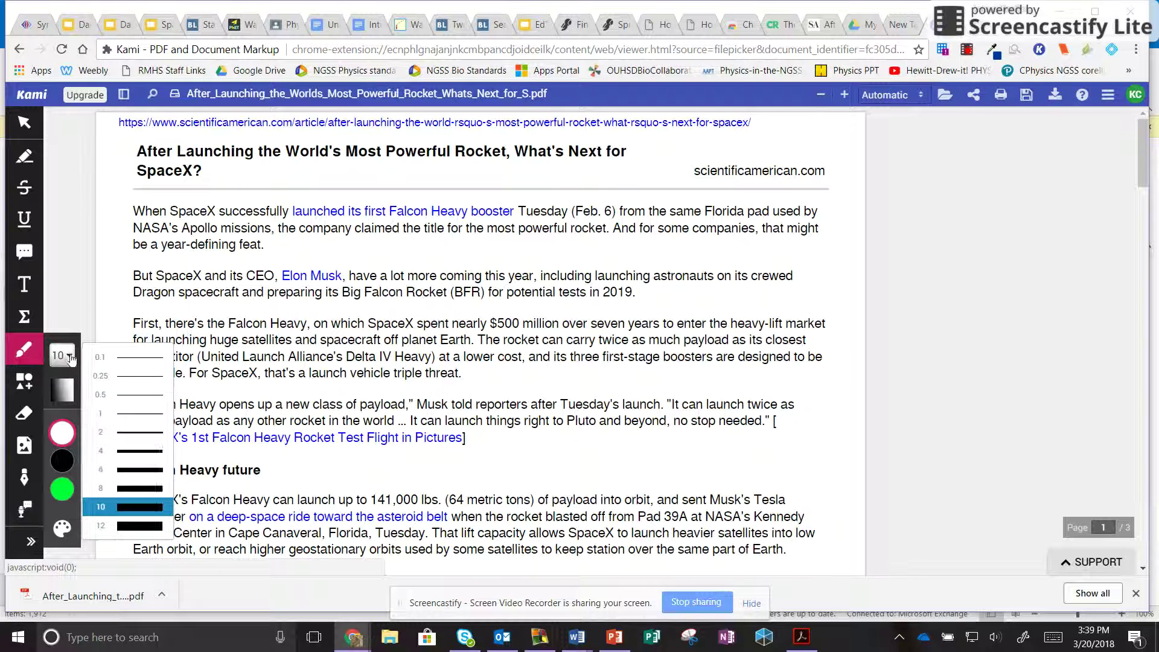
left_click(127, 513)
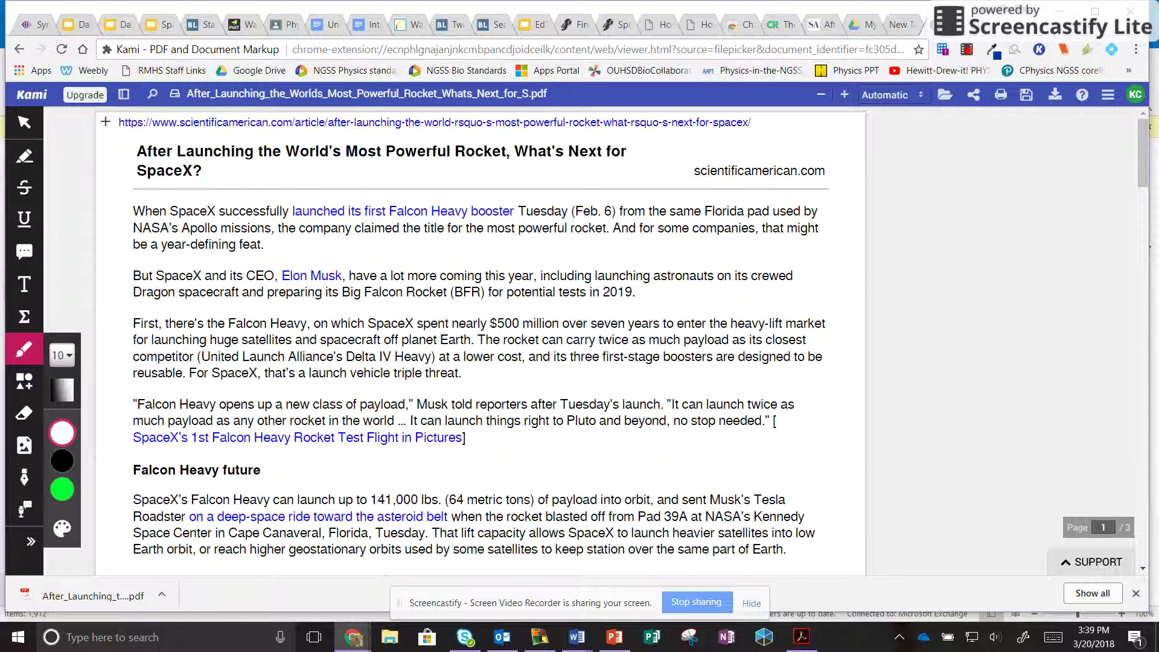
left_click_drag(110, 123, 748, 128)
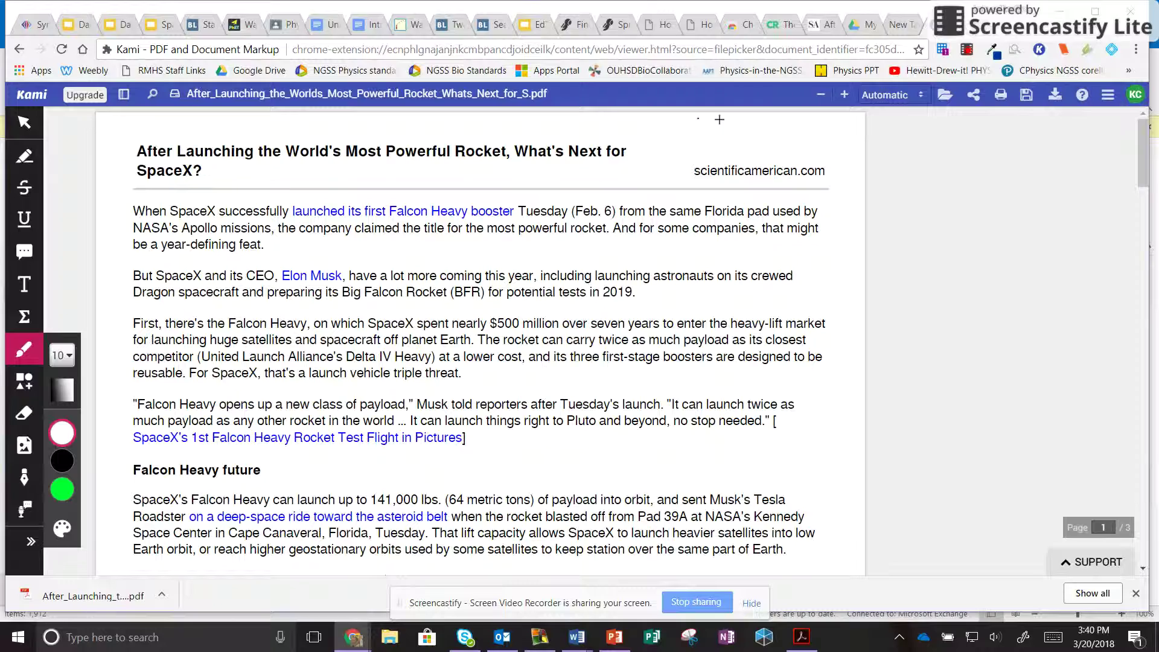
Step: Paint over the page number and date footer of page 1 and the web address heading page 2 in white
scroll(769, 178, "down", 10)
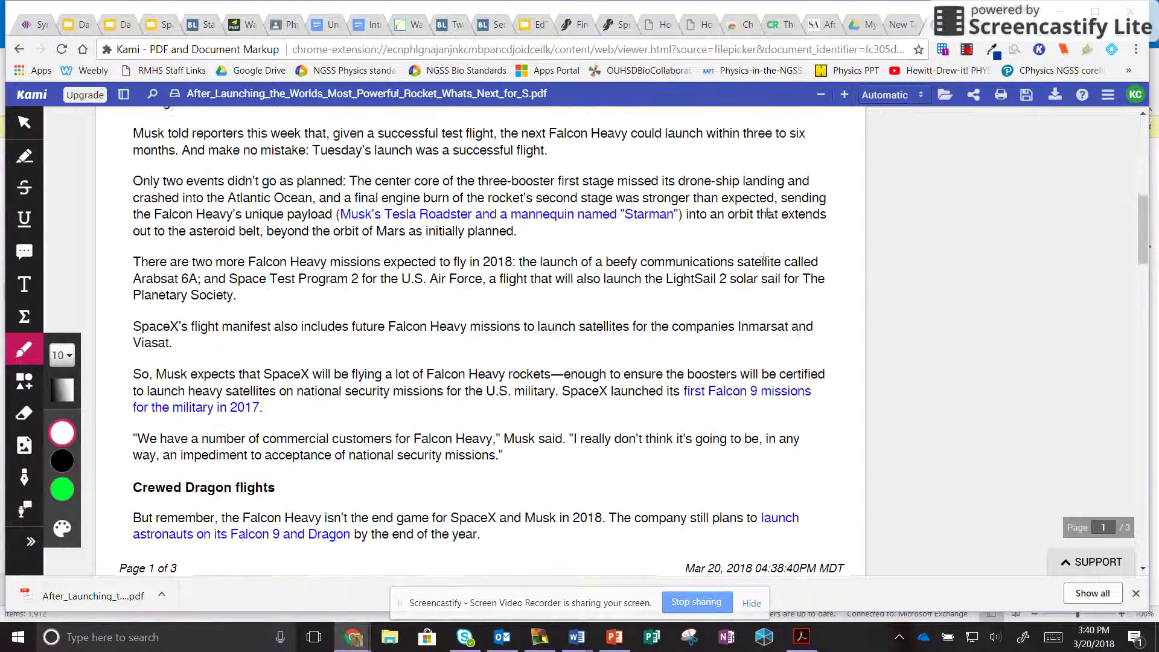
left_click_drag(675, 417, 857, 418)
mouse_move(180, 417)
left_mouse_down()
mouse_move(134, 419)
mouse_move(154, 445)
mouse_move(396, 445)
left_mouse_up()
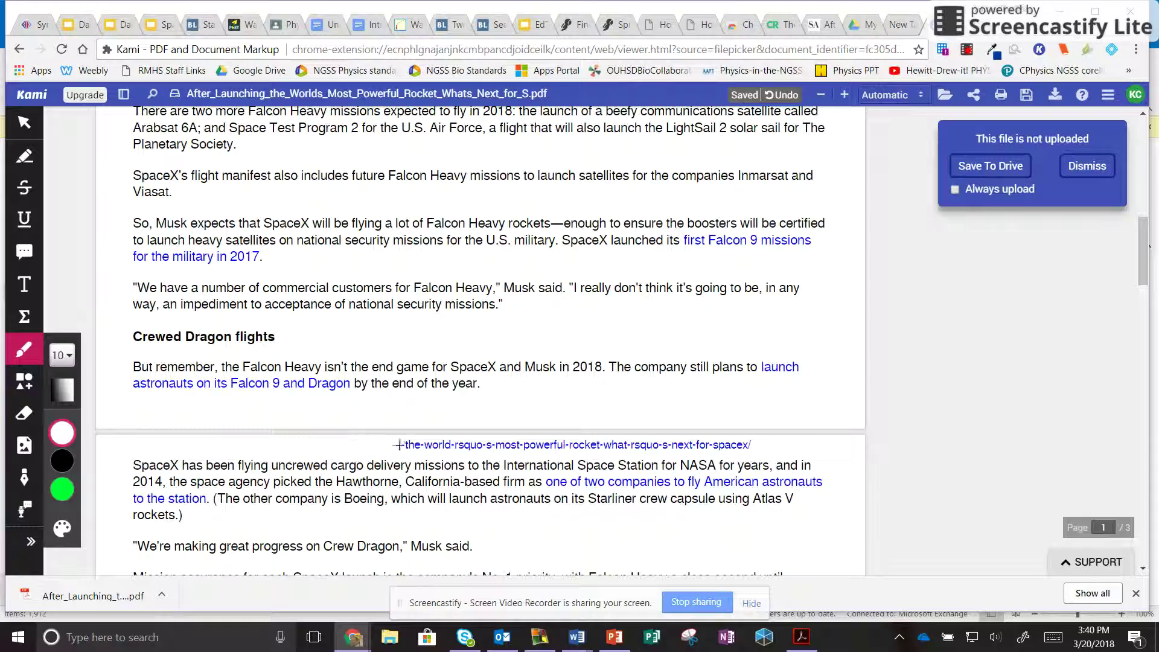
scroll(290, 417, "down", 18)
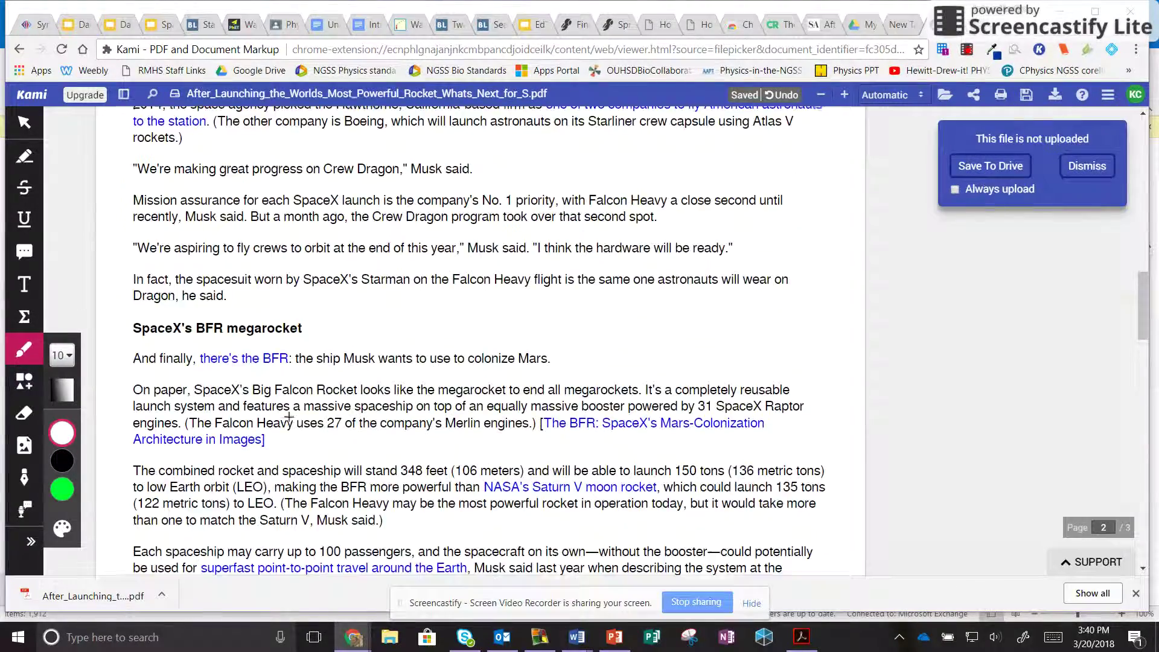
Step: Add a text box below the article's last paragraph on page 3 reading "Answer the following questions using complete sentences in your notebook:" with "1)" beneath it
scroll(289, 417, "down", 10)
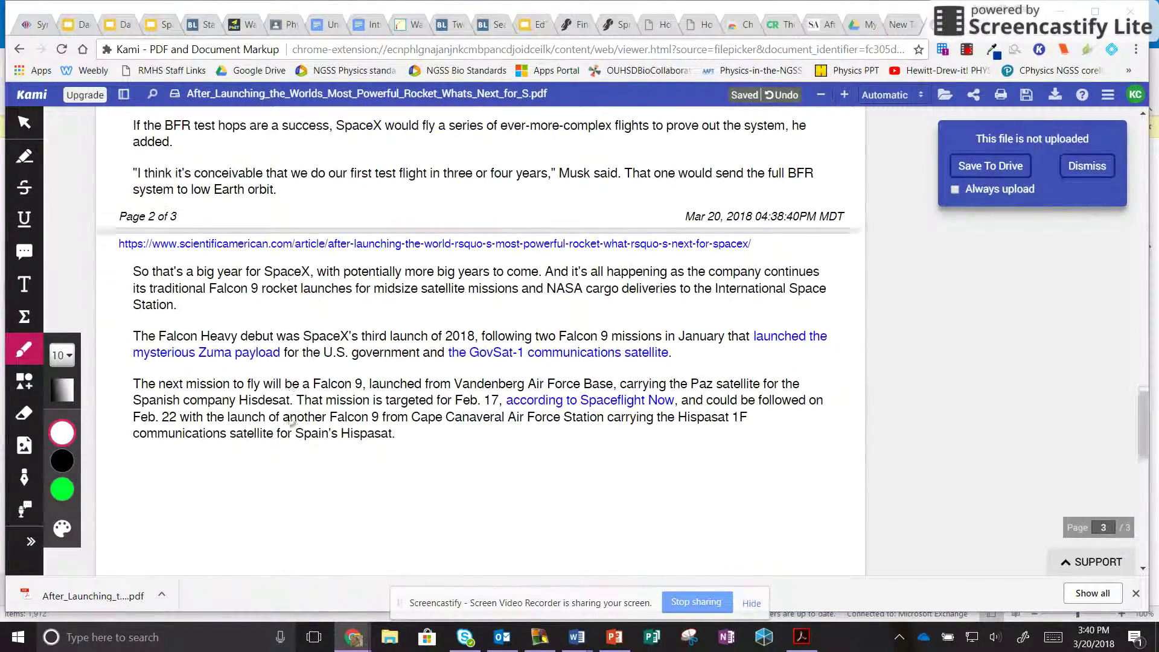
scroll(290, 408, "up", 1)
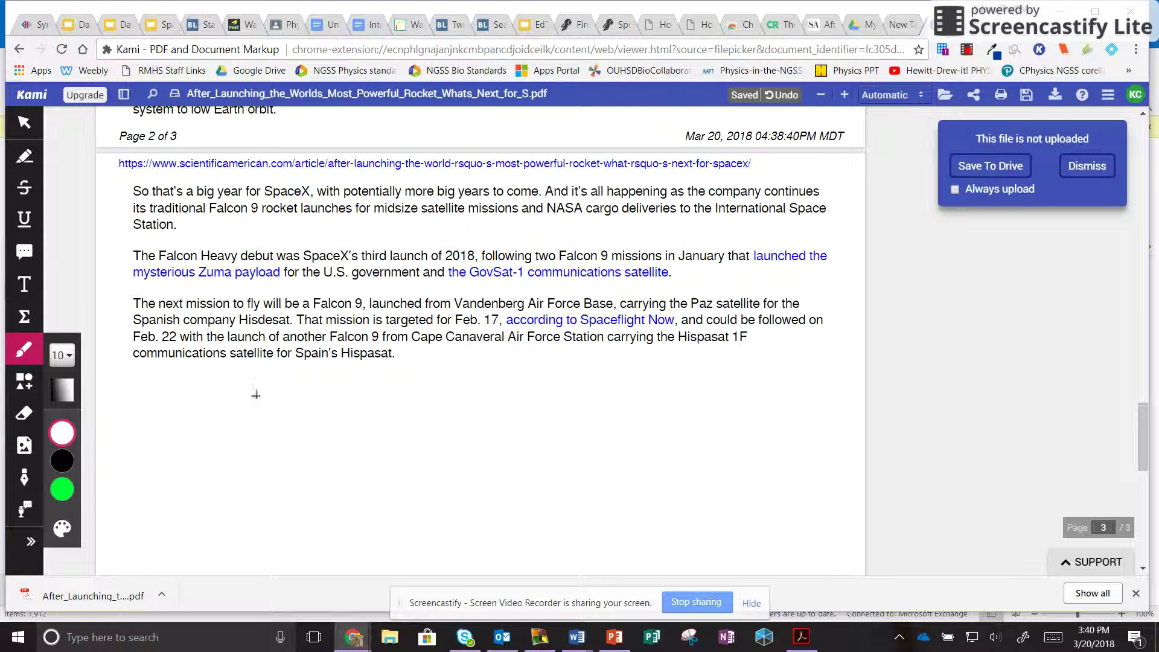
scroll(256, 396, "down", 1)
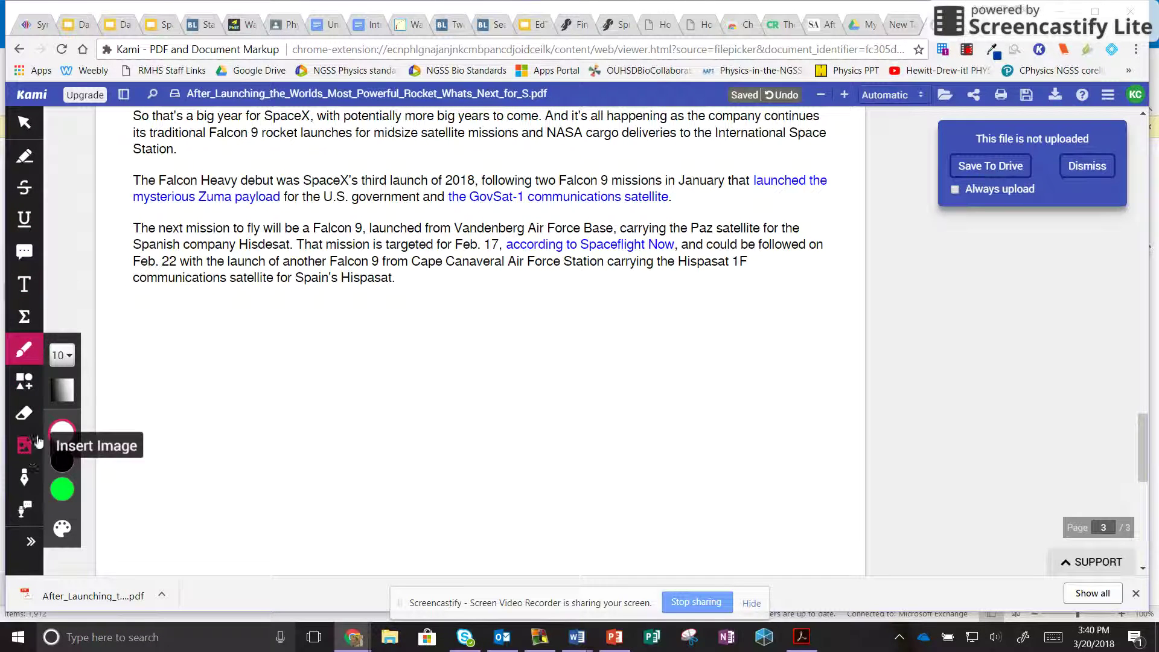
left_click(24, 285)
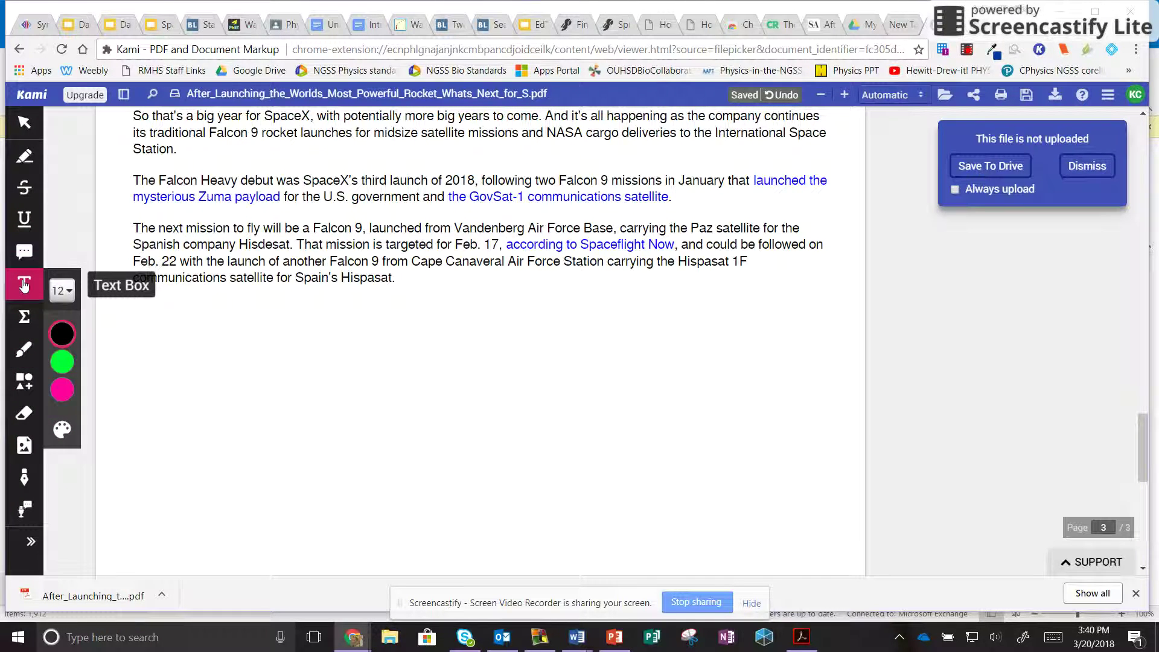
left_click(178, 317)
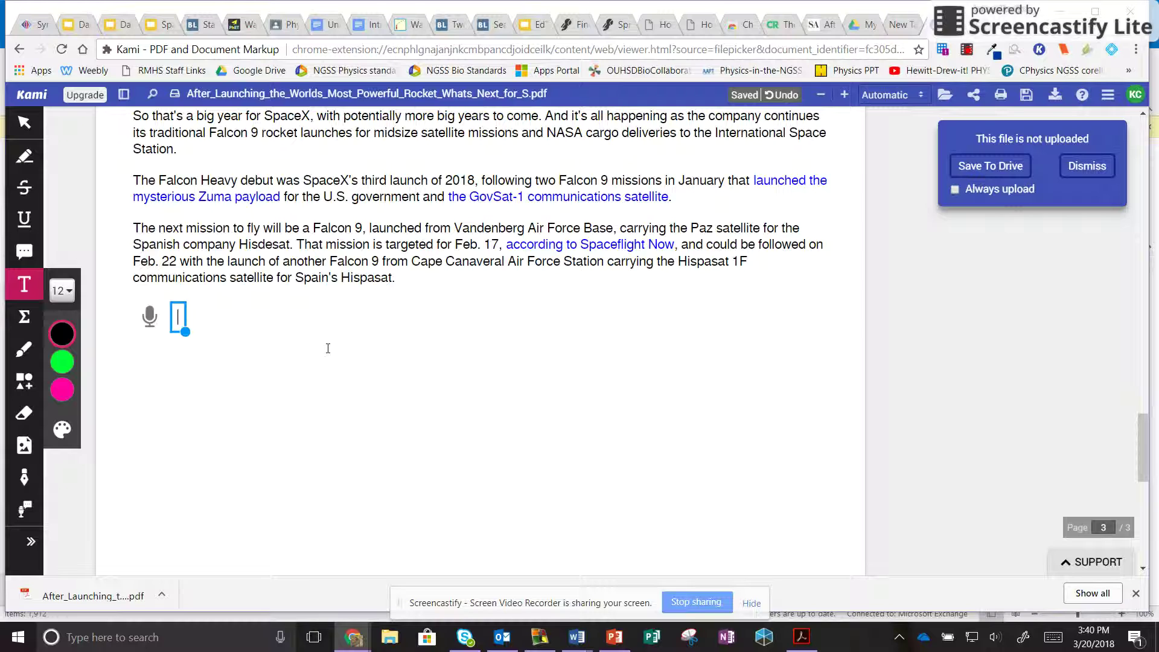
type("Answer")
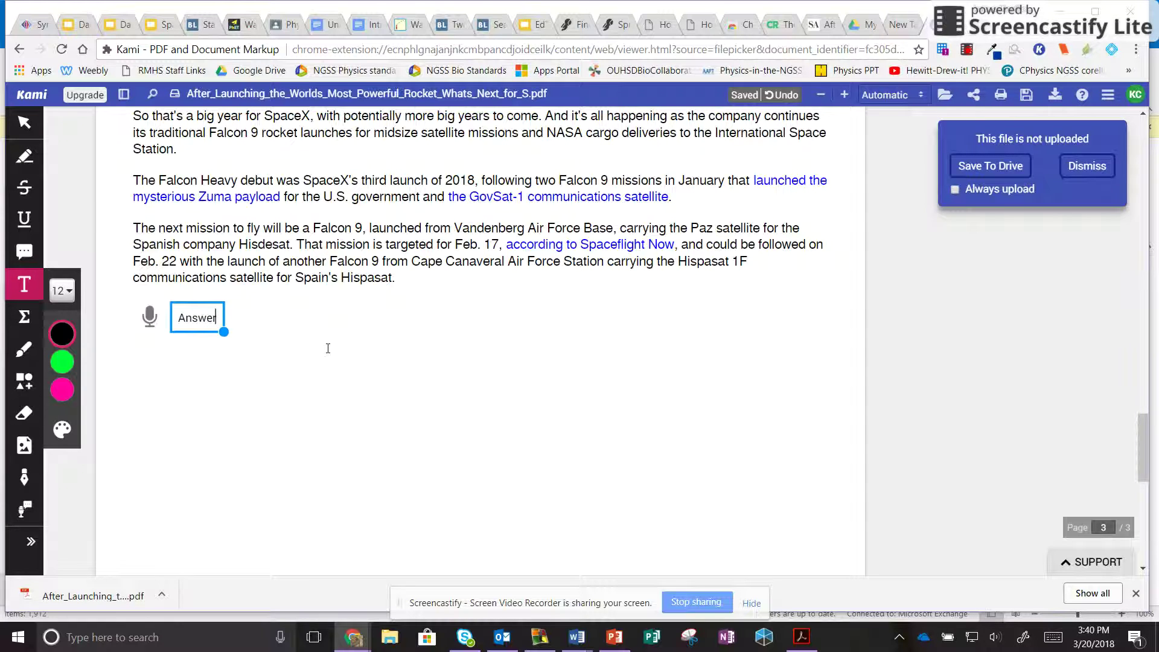
type(" the fo")
type("llow")
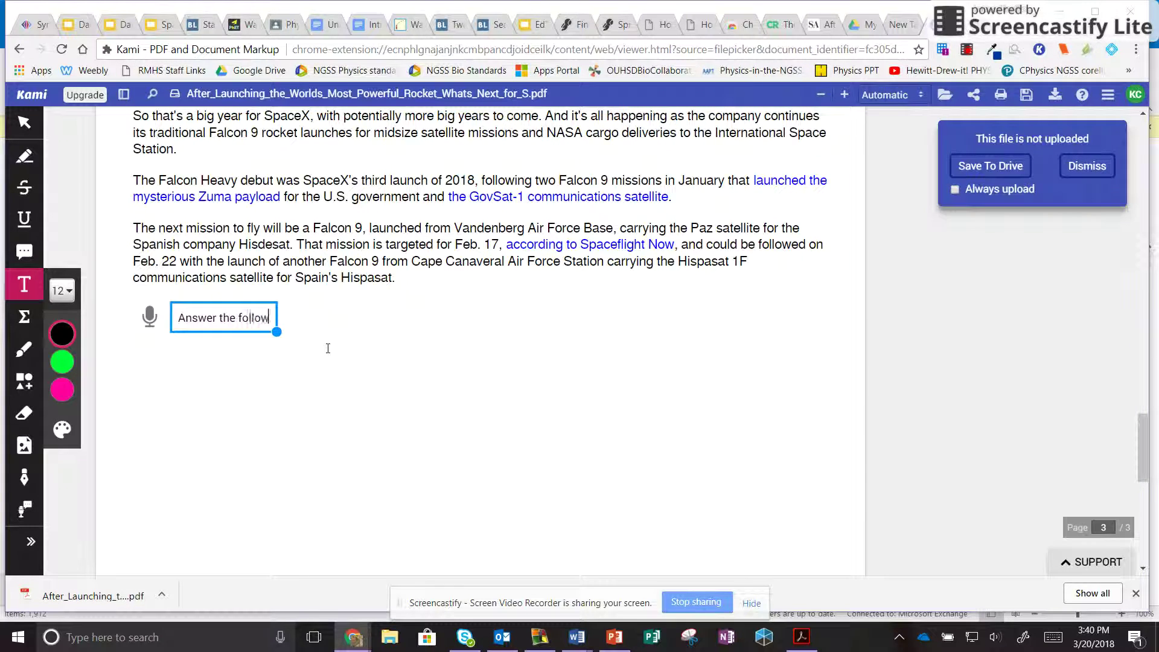
type("ing quest")
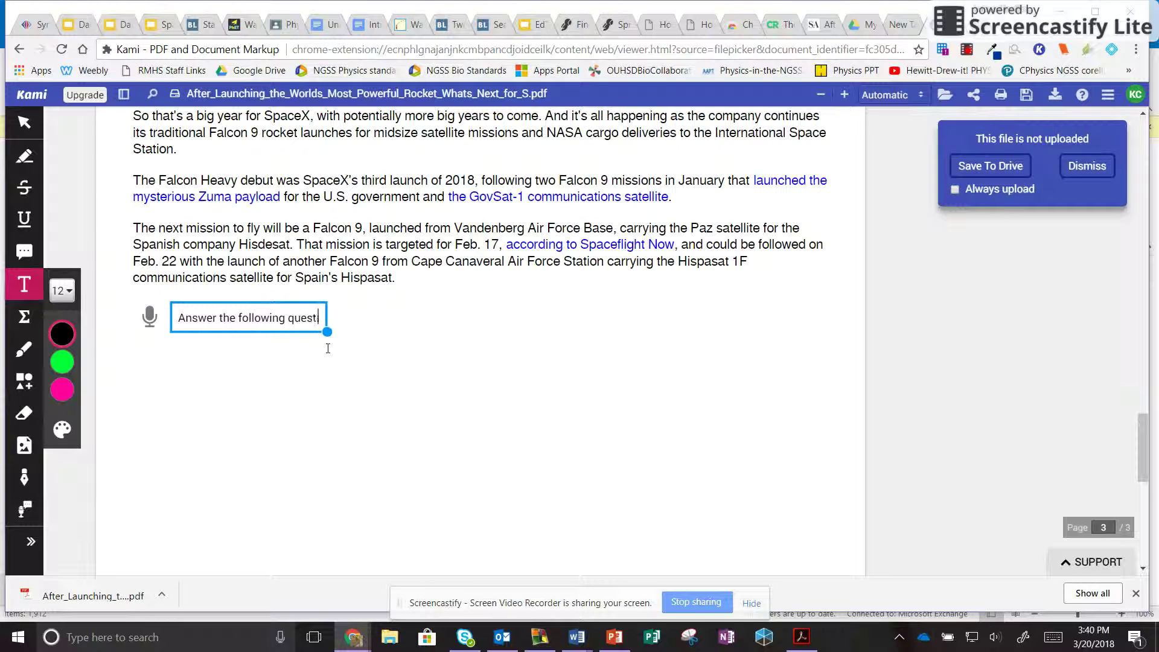
type("ions using com")
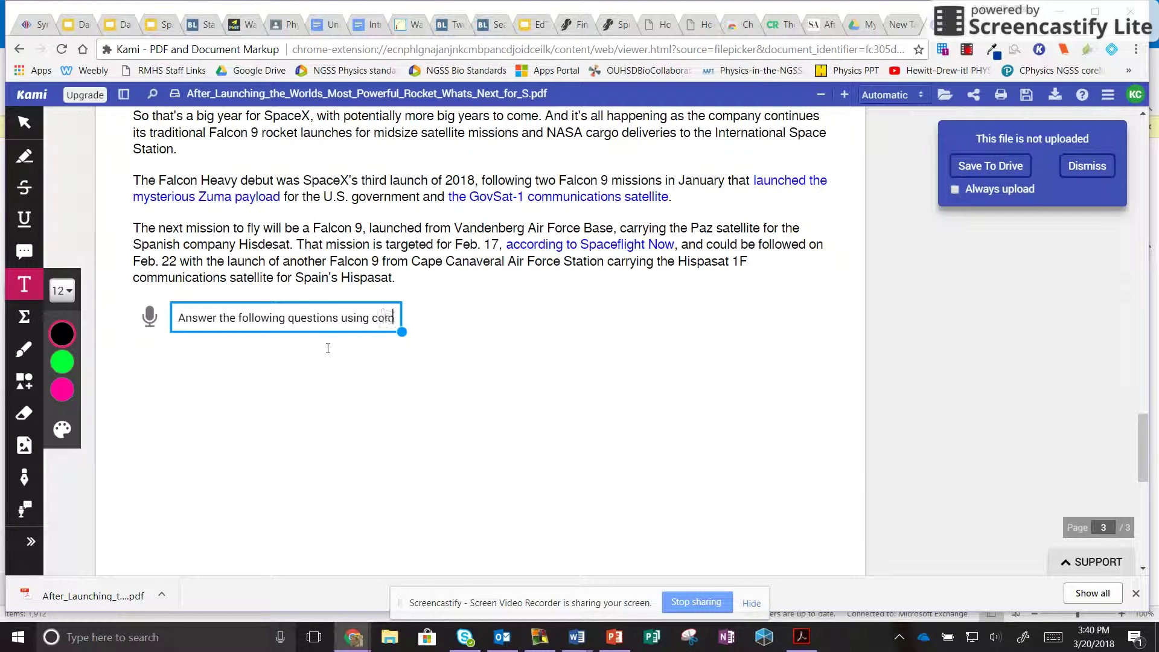
type("plete sent")
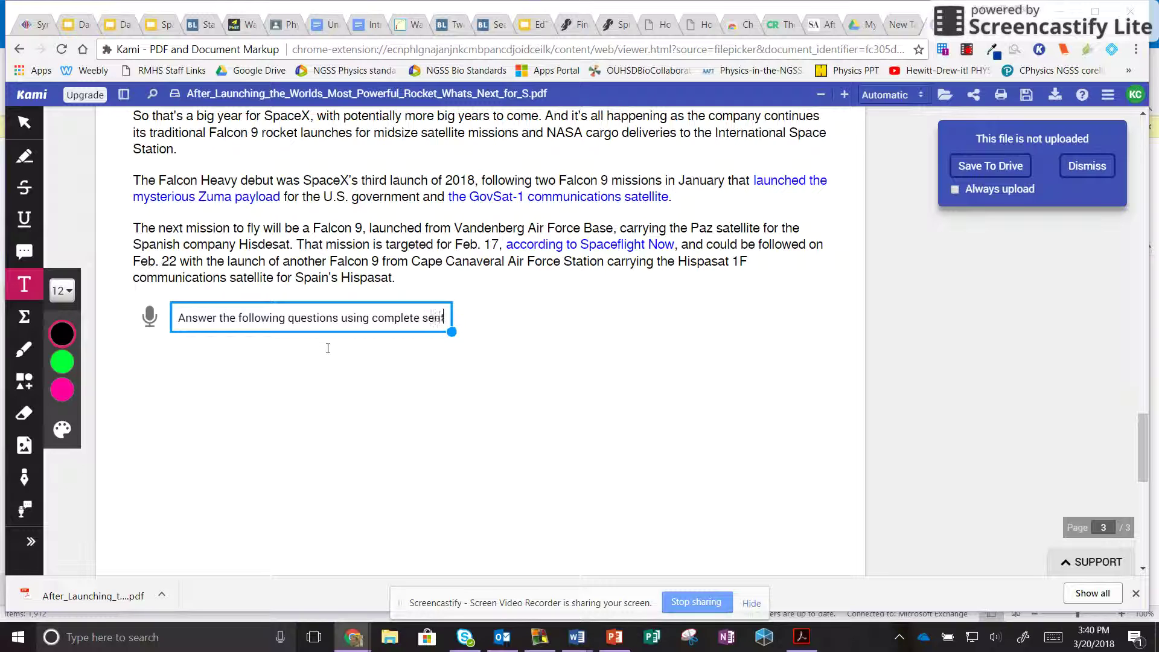
type("ences in your")
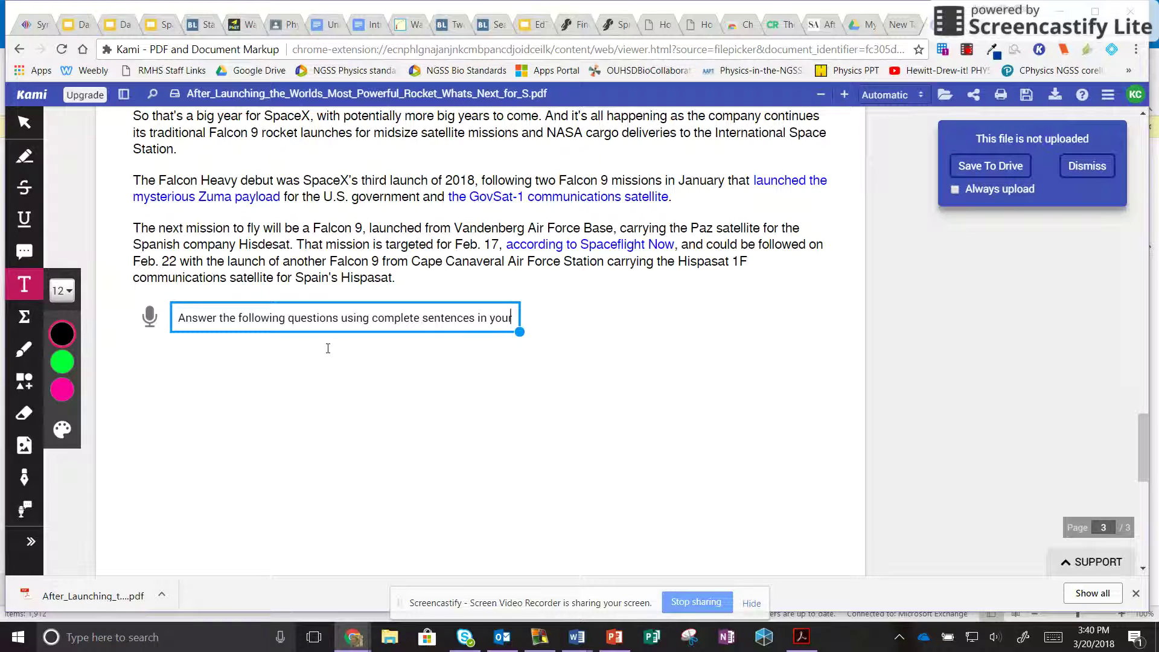
type(" notebook")
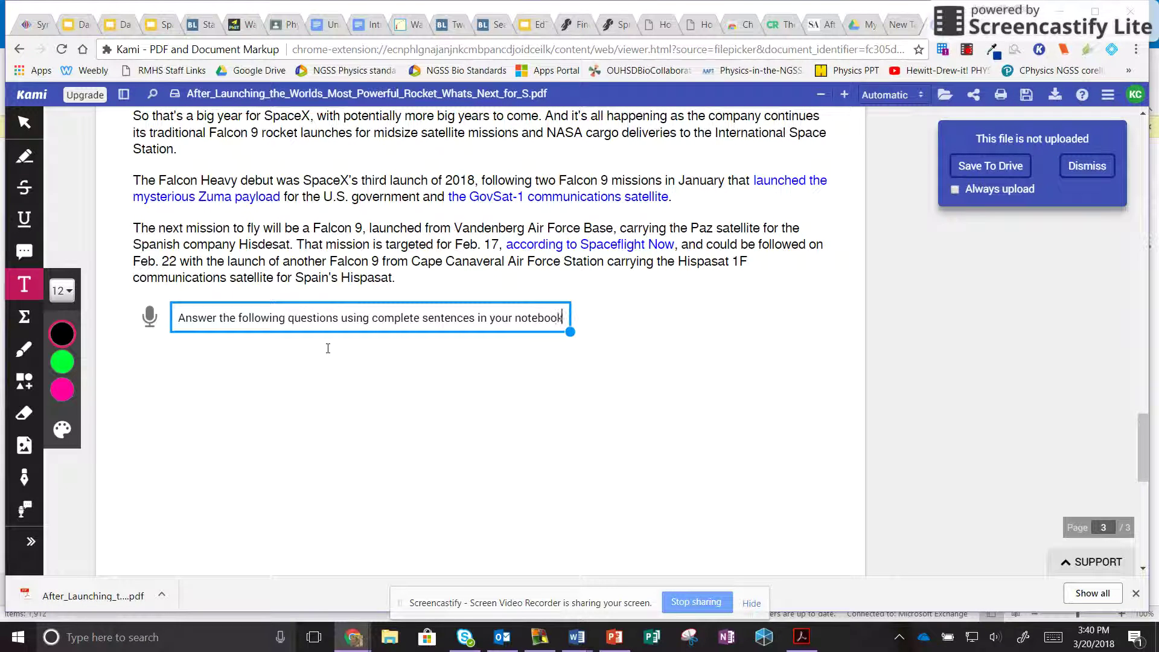
type(":")
key("Return")
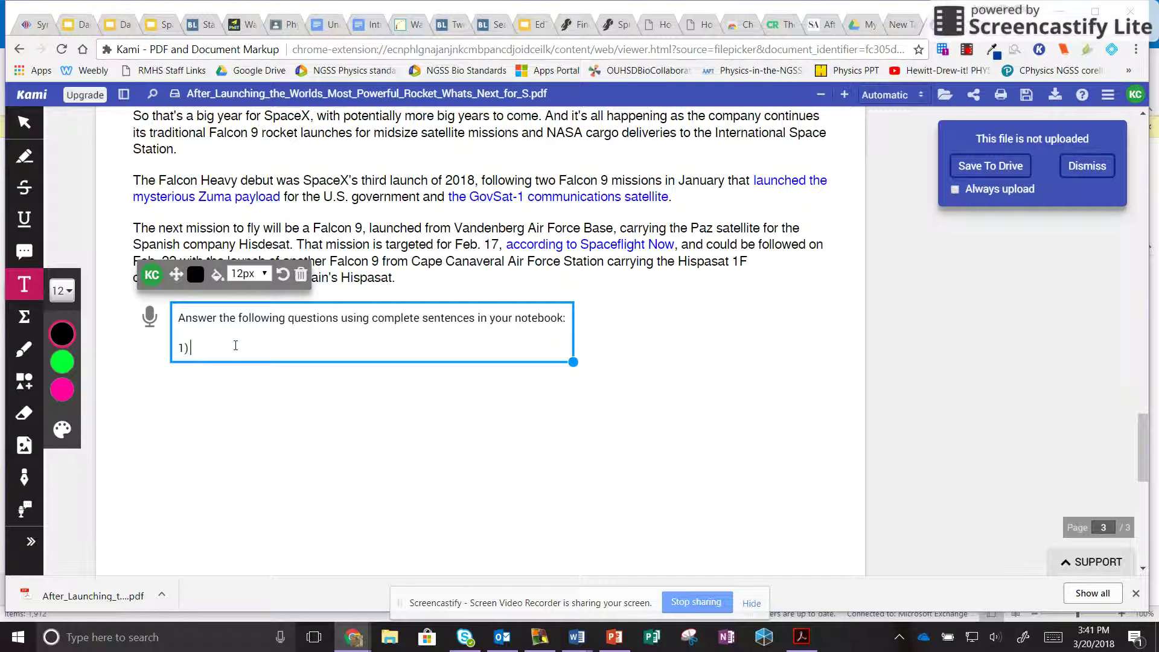
Step: Set the font size of the question text box on page 3 to 18px
left_click(266, 275)
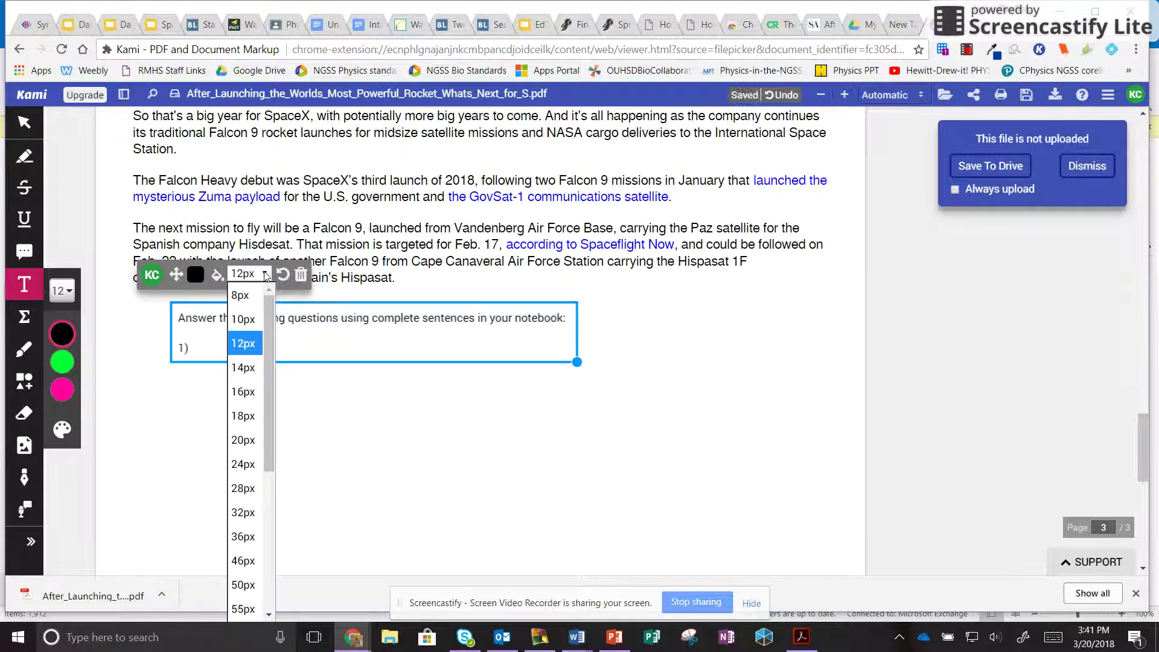
left_click(245, 416)
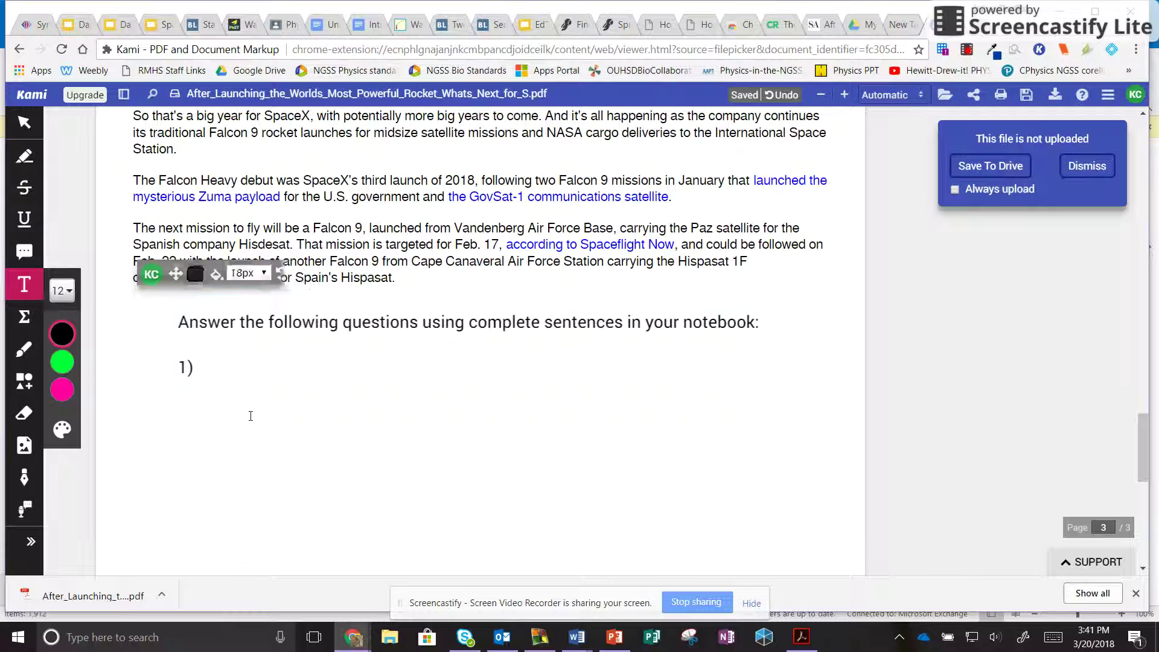
left_click(198, 350)
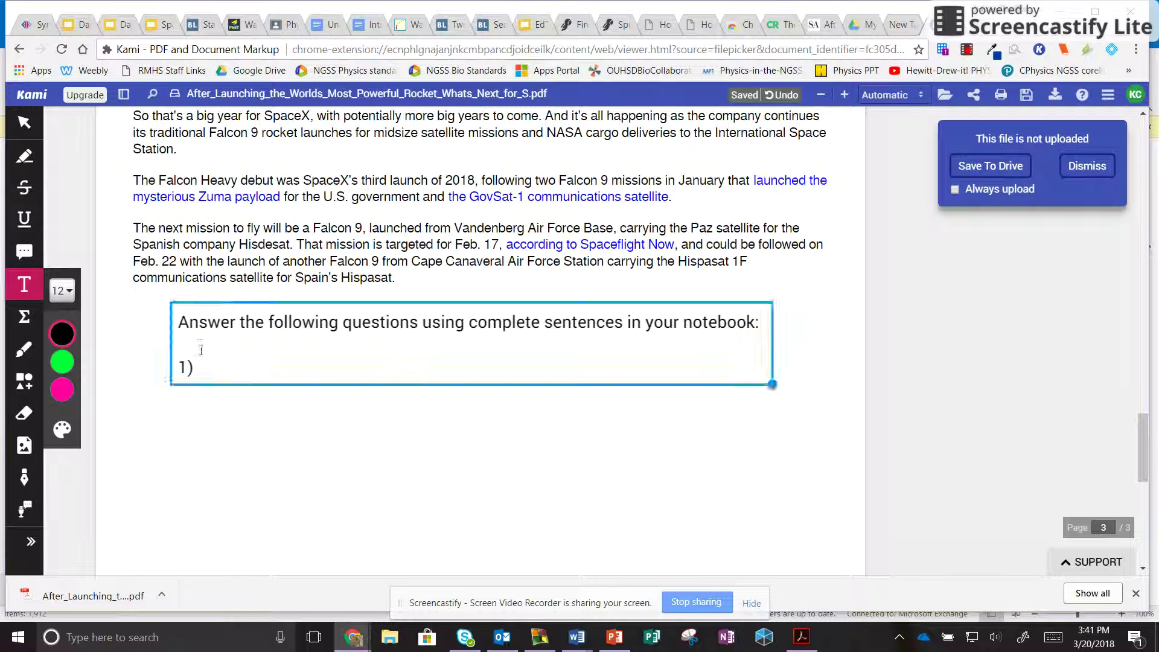
left_click(403, 353)
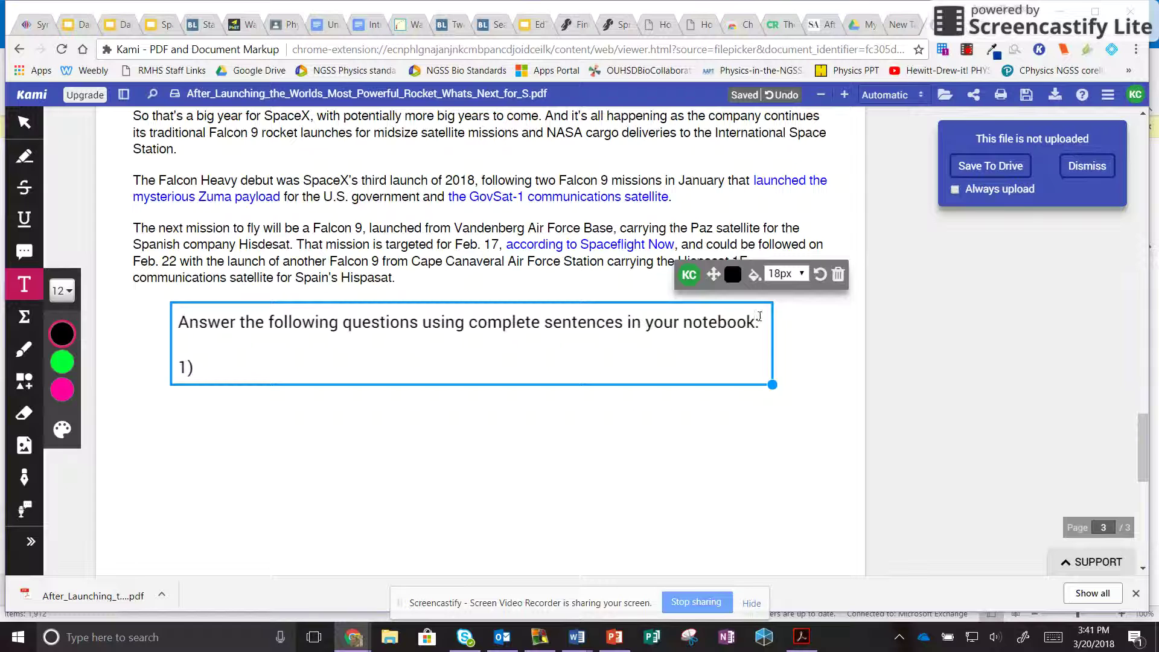
Step: Save the marked-up PDF to Google Drive and show its save options
left_click(1006, 172)
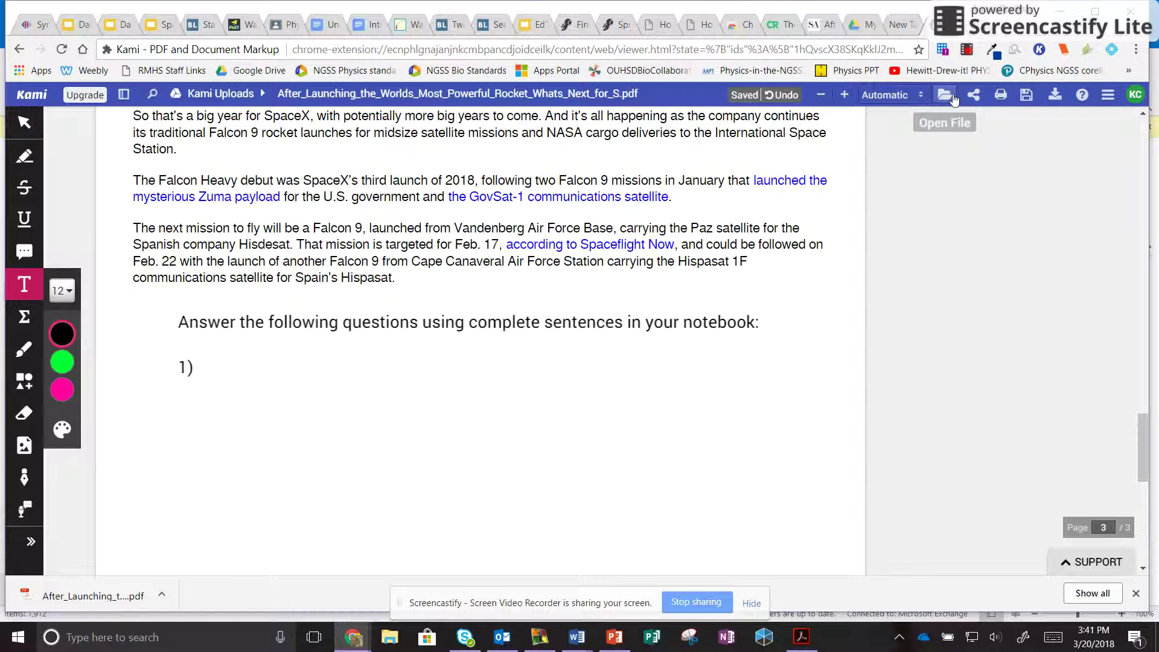
left_click(1026, 95)
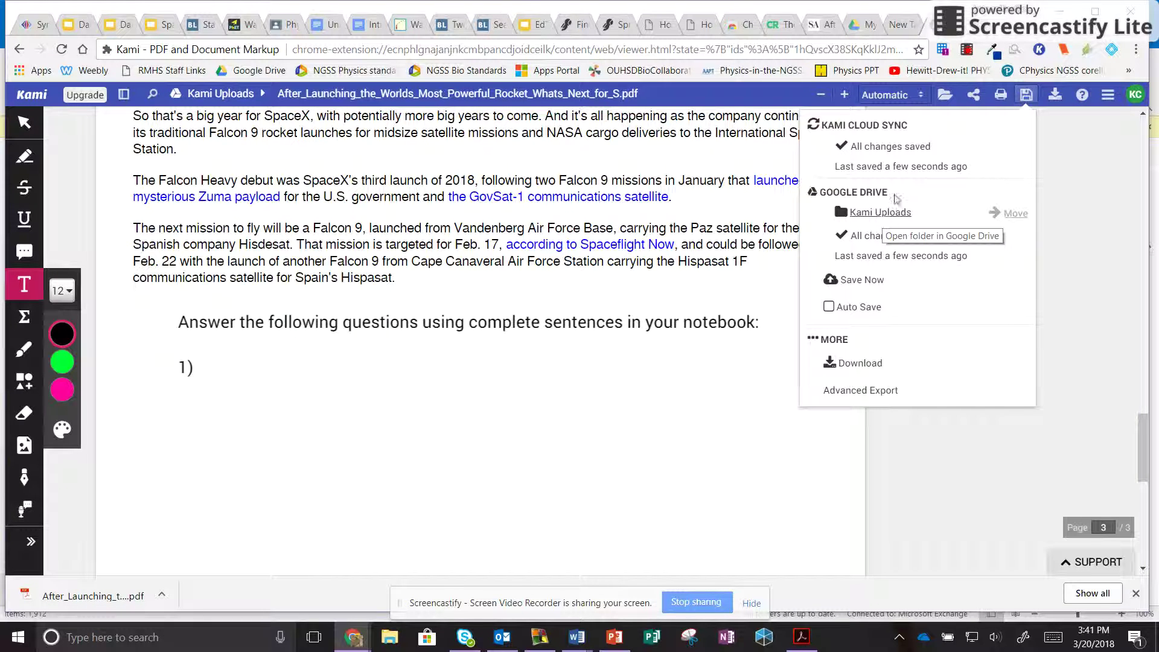
Step: Switch to Google Drive and check the After_Launching PDF in the Kami Uploads folder through page 3, closing the preview when done
left_click(864, 24)
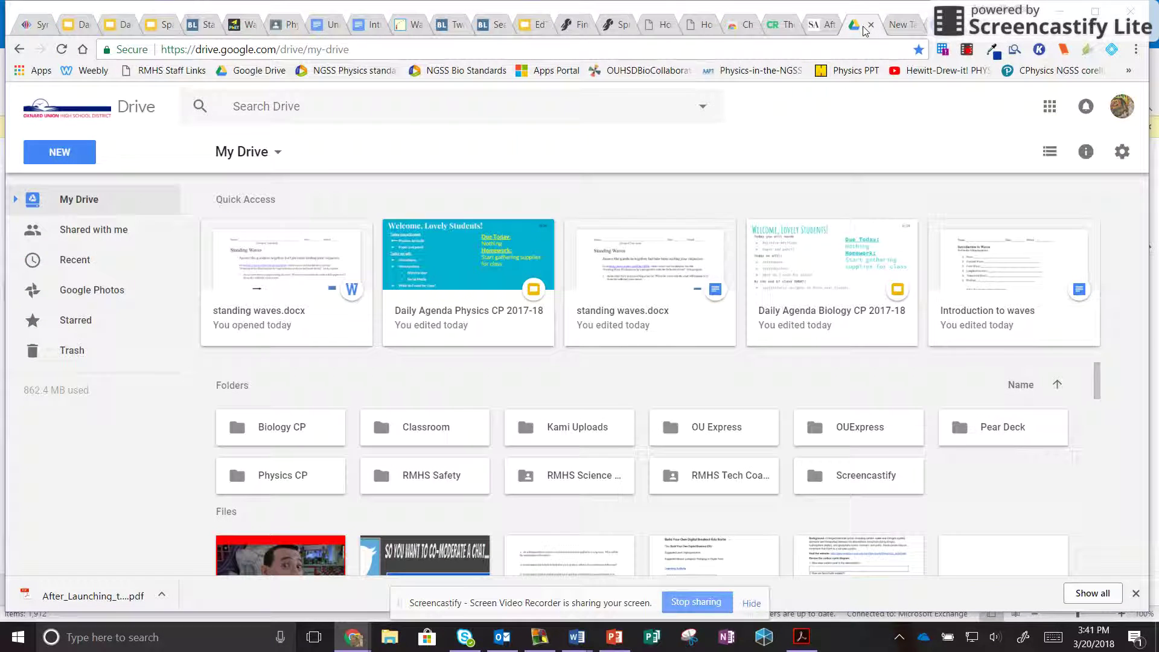
double_click(570, 427)
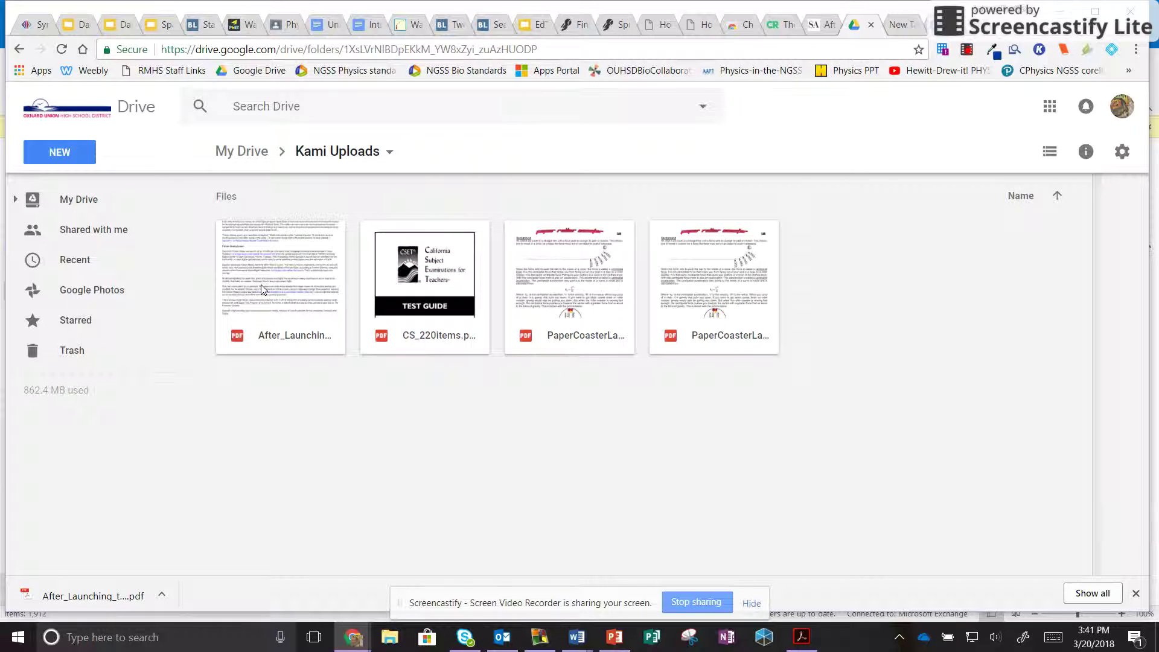
double_click(261, 284)
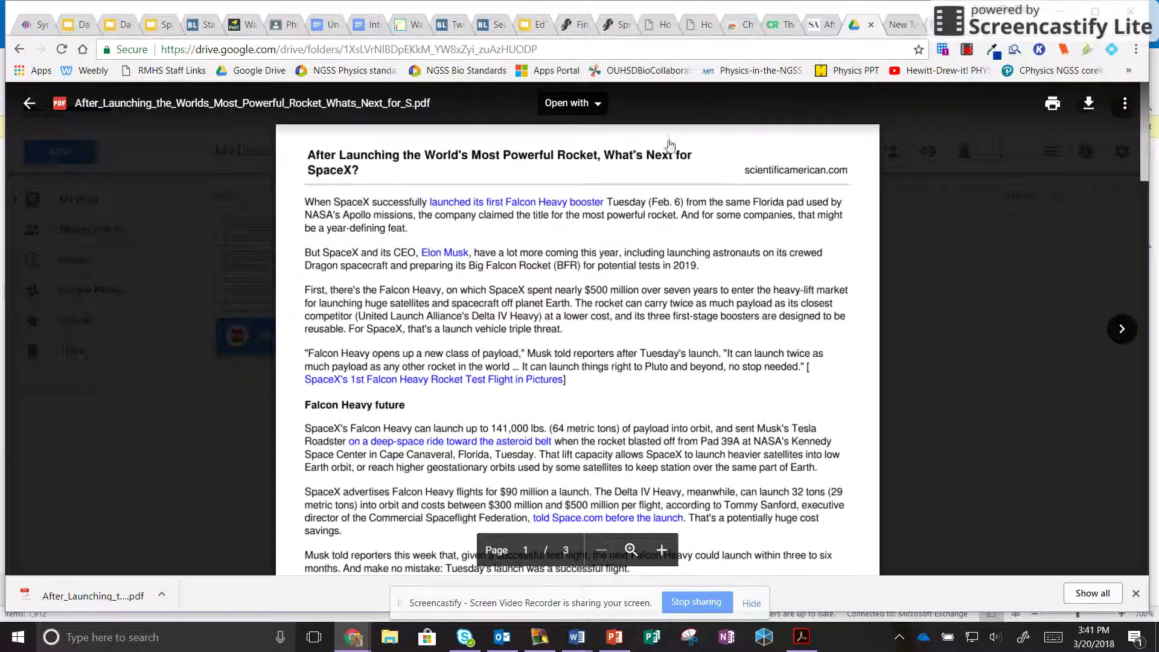
scroll(544, 330, "down", 7)
scroll(544, 330, "down", 12)
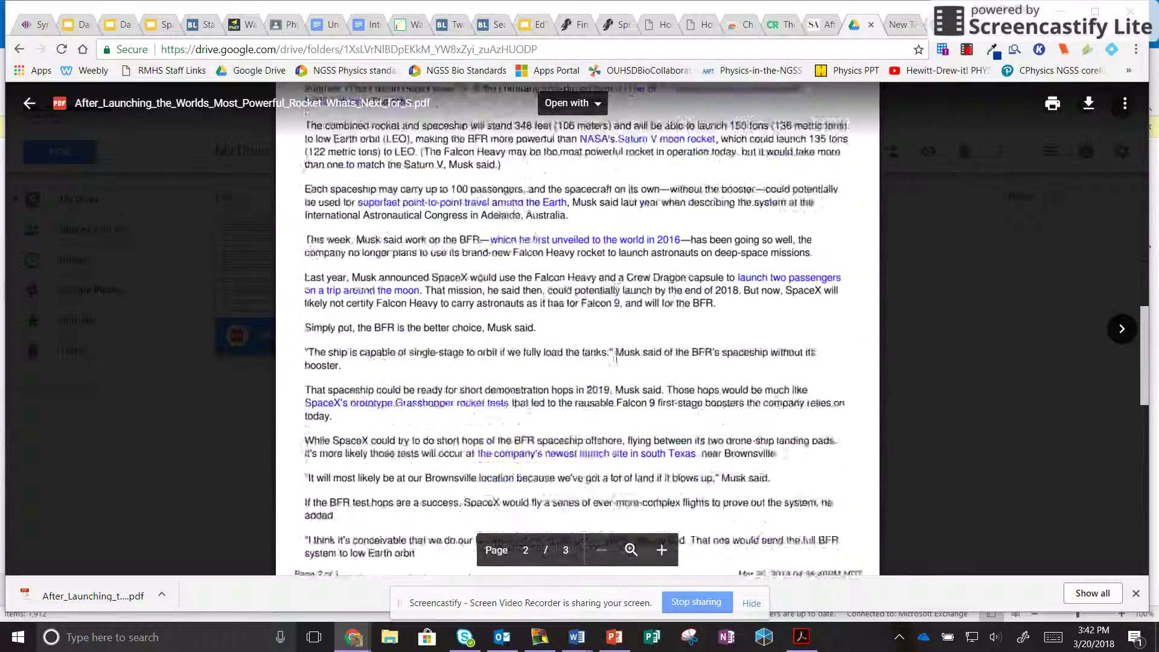
scroll(616, 357, "down", 8)
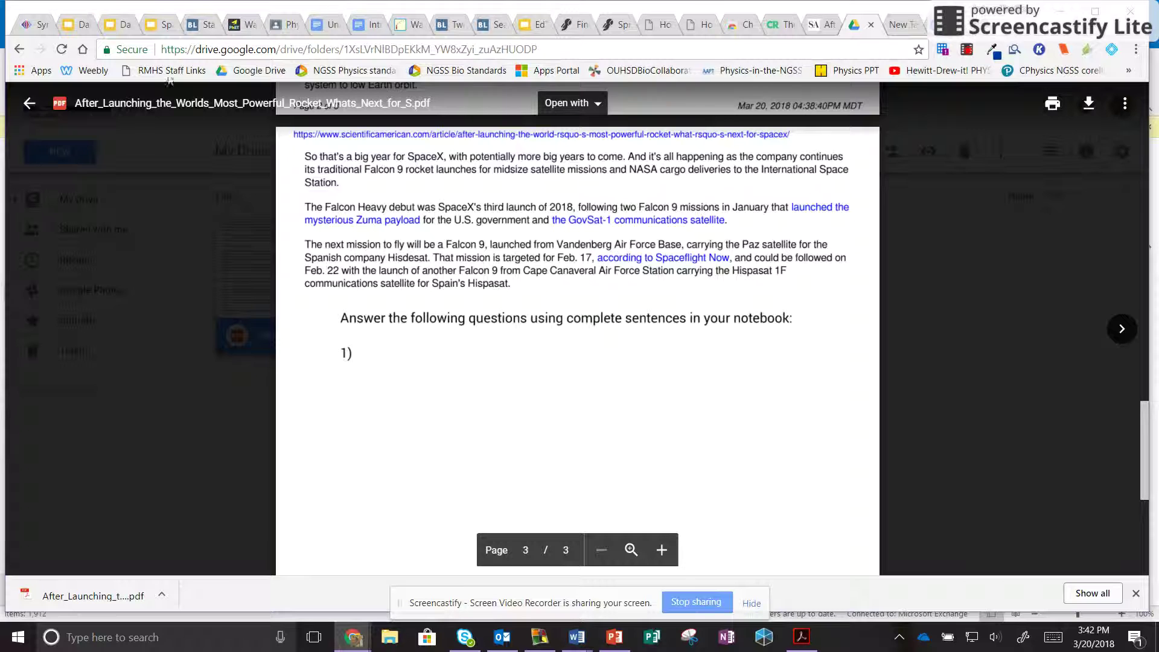
left_click(29, 102)
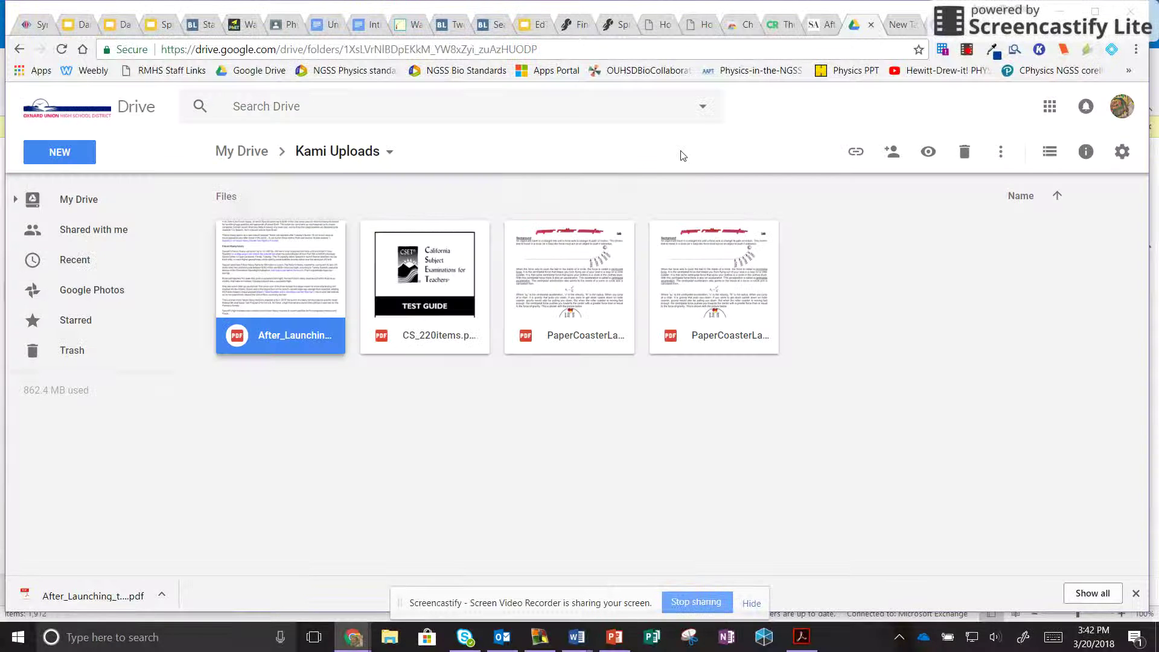
Step: Switch to Google Classroom and open the Physics CP Per 1 class
left_click(1049, 107)
left_click(956, 251)
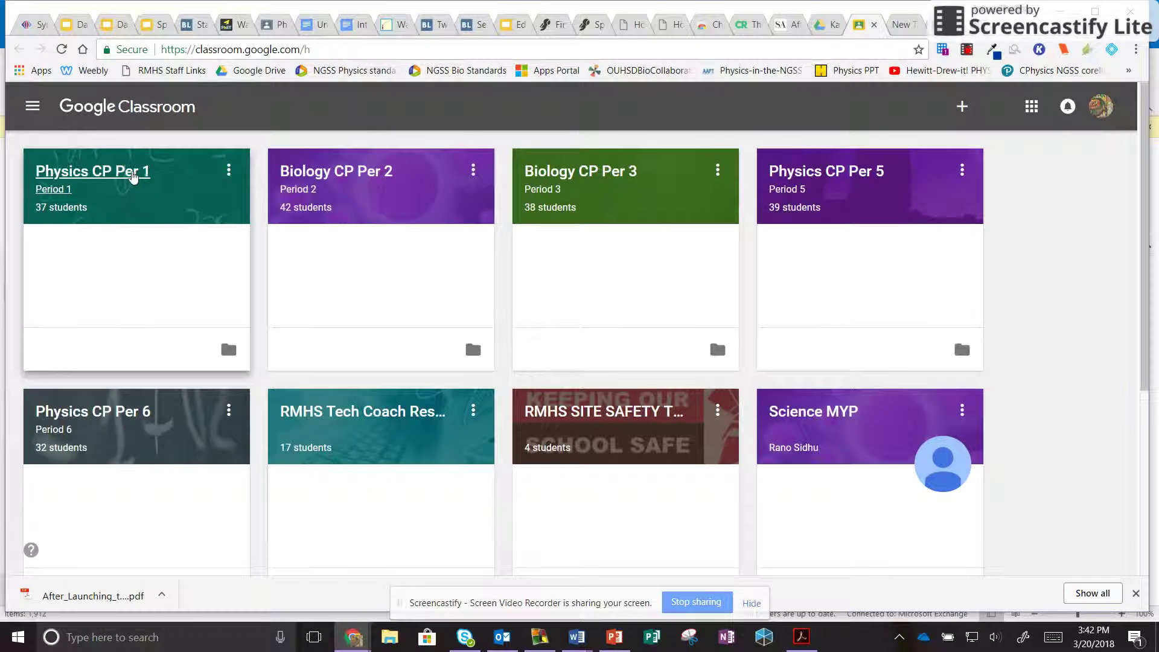
left_click(133, 175)
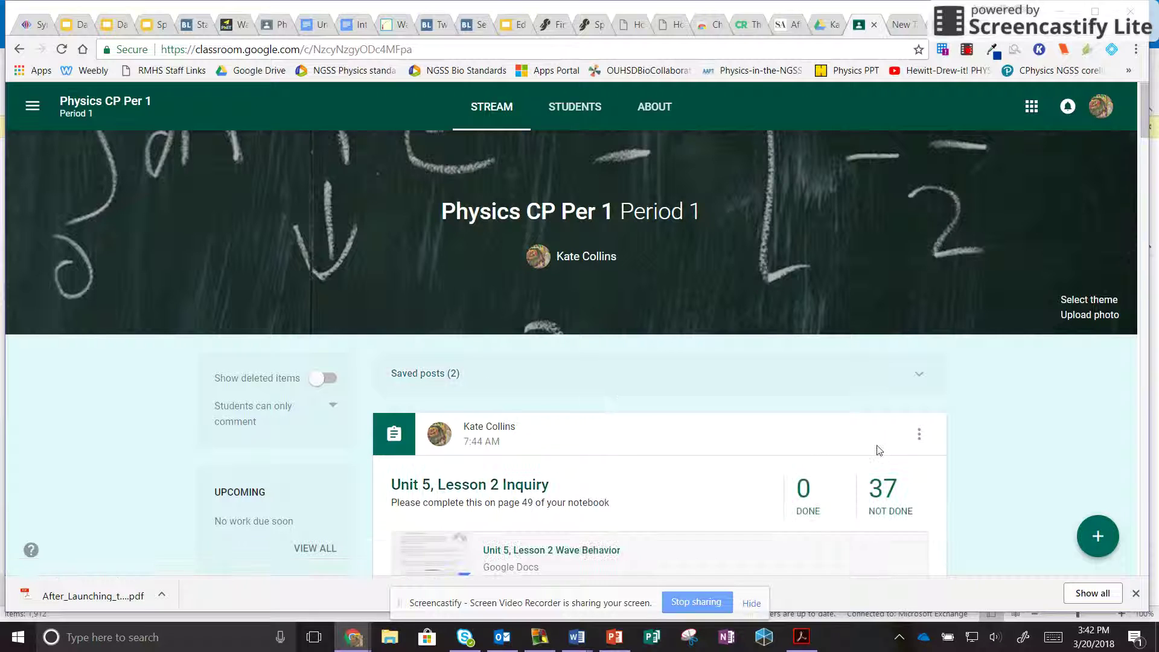
Step: Create an announcement for the class reading "Read this article and answer the questions"
mouse_move(1099, 536)
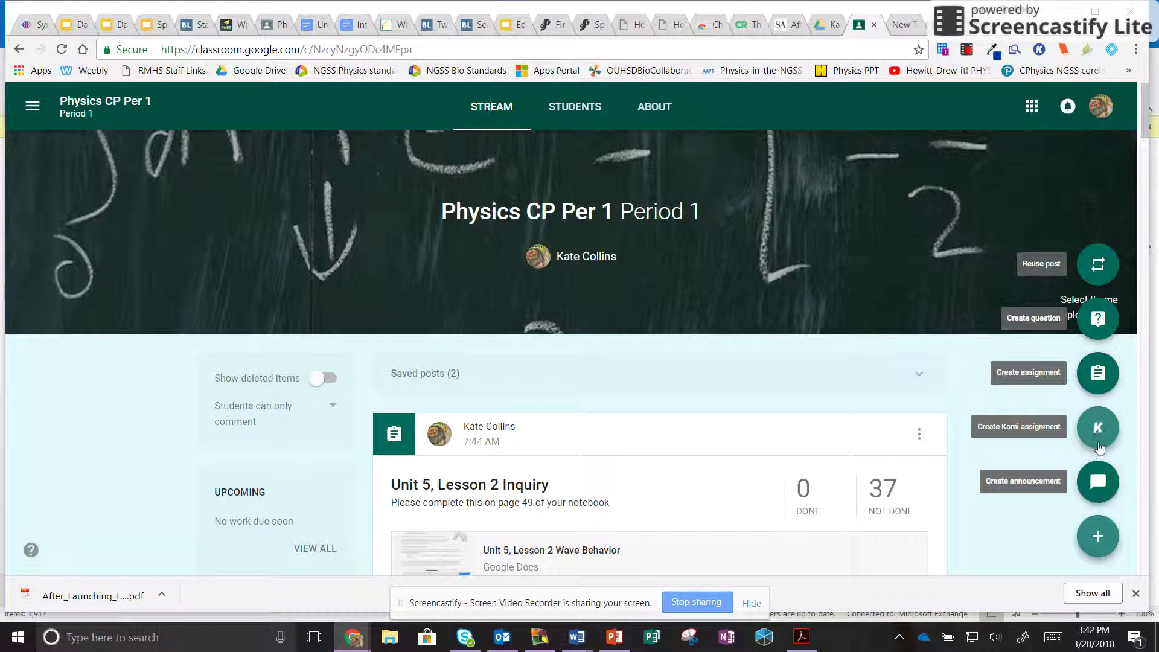
left_click(1096, 490)
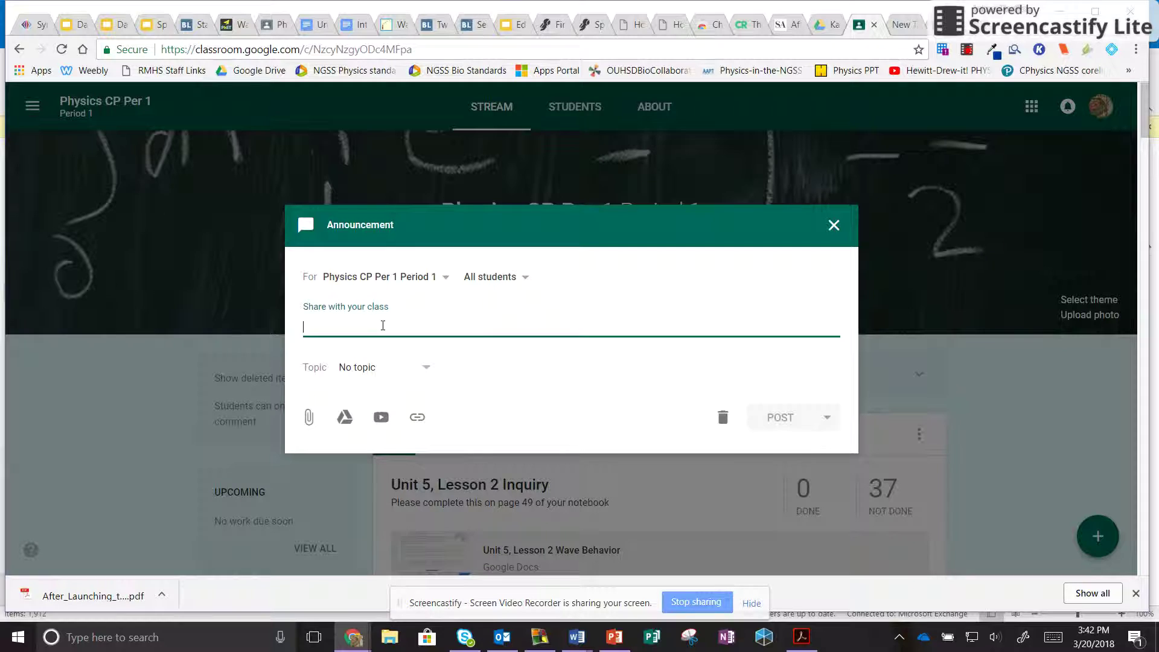
type("Read this articl")
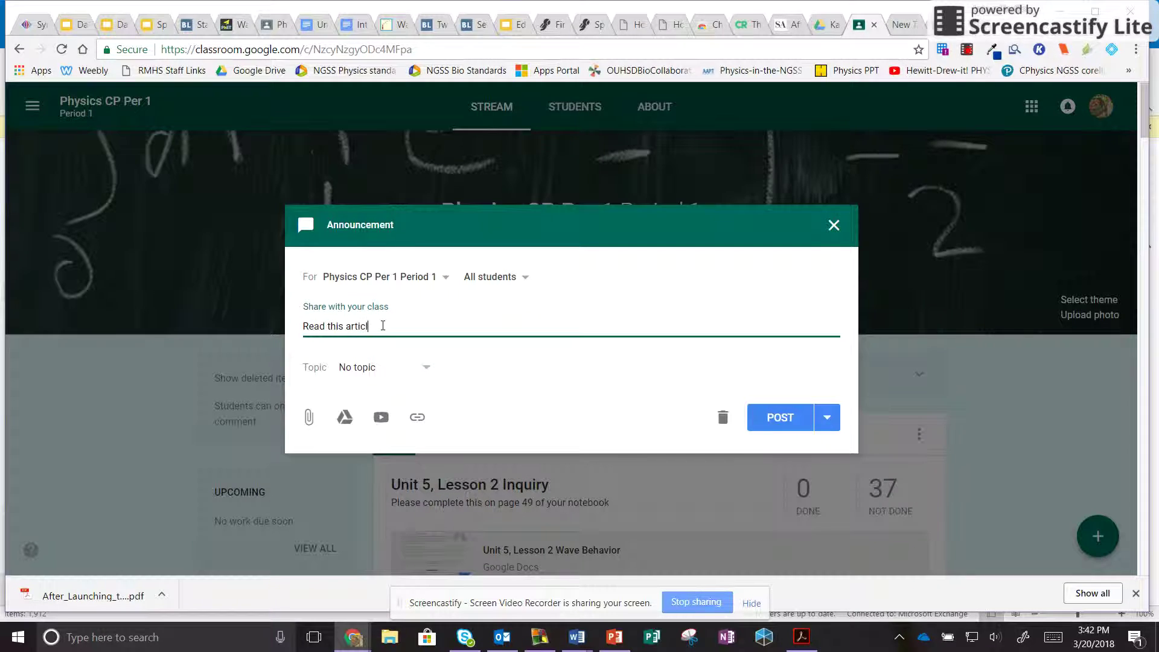
type("e and answ")
key("BackSpace")
type("tions")
Step: Attach the After_Launching_the_Worlds_Most_Powerful_Rocket PDF from Google Drive's recent files to the announcement and post it
left_click(341, 417)
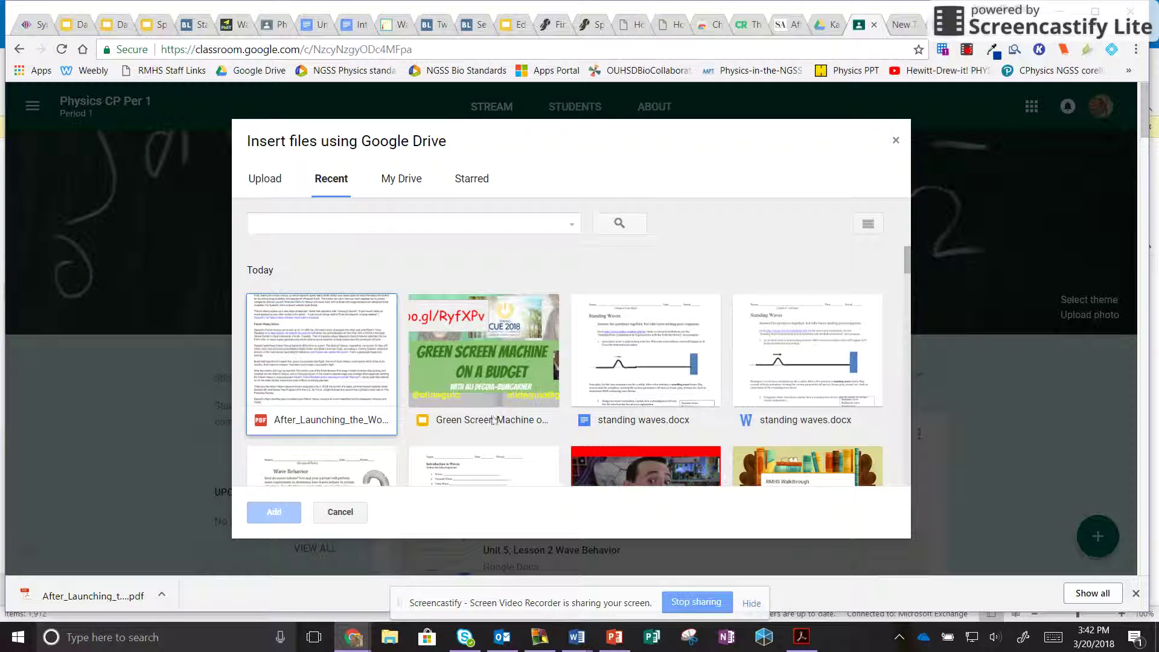
left_click(344, 366)
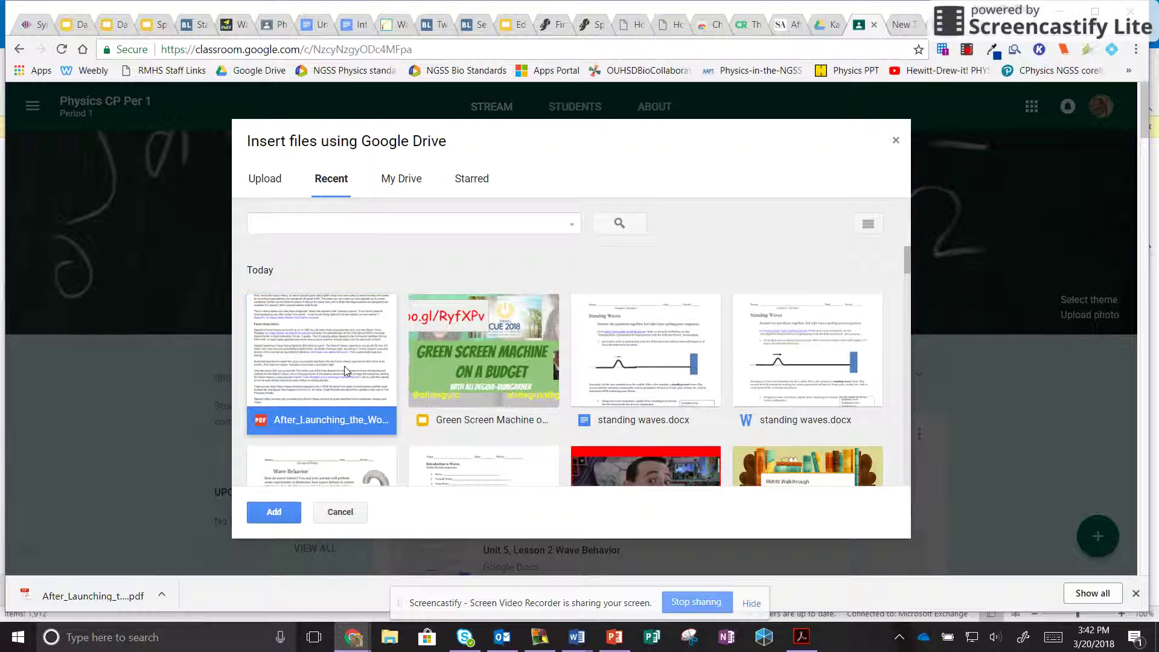
left_click(274, 511)
left_click(777, 490)
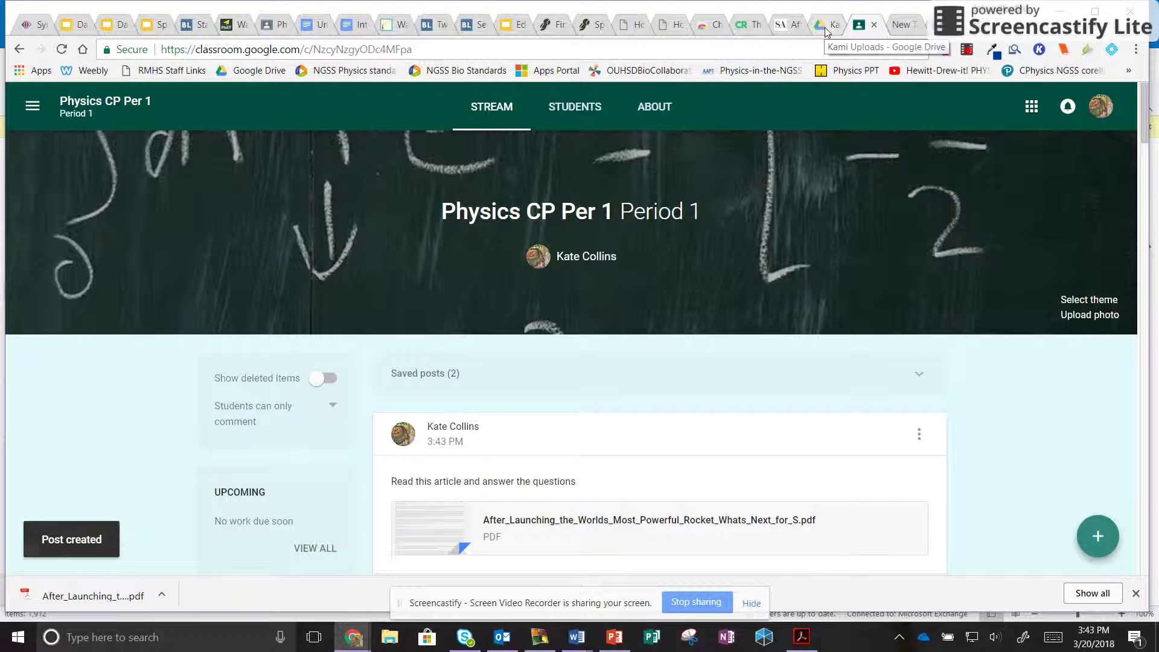
Step: Revisit the CleanPrint version of the article and review pages 2 and 3 of the marked-up PDF in Kami
left_click(792, 27)
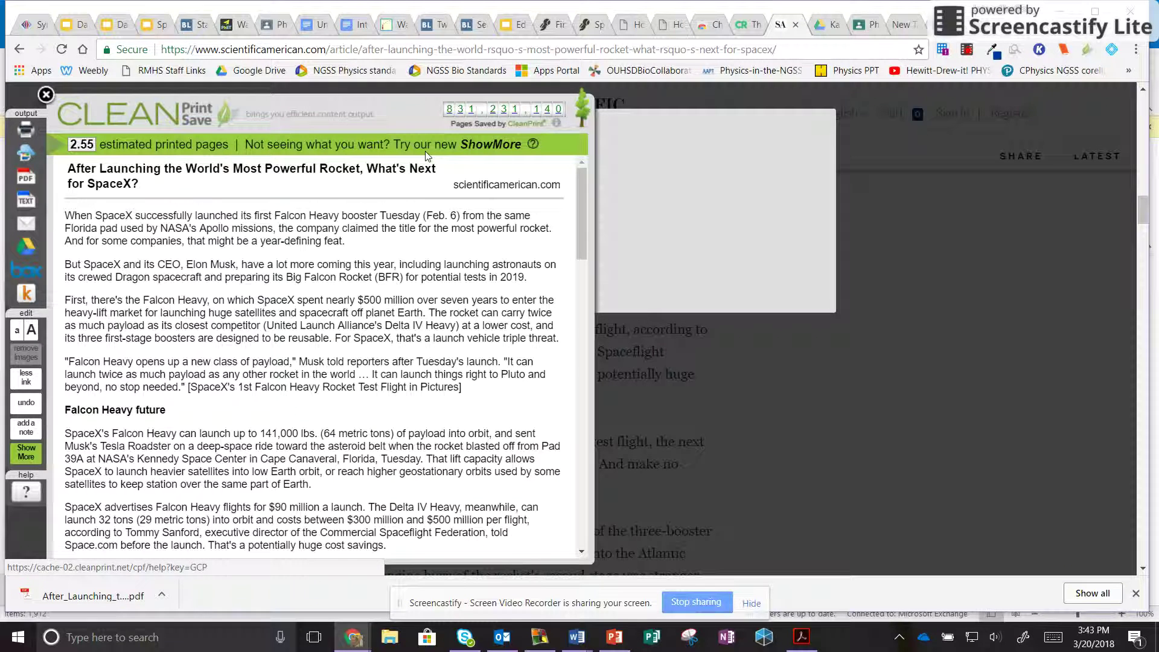
left_click(833, 26)
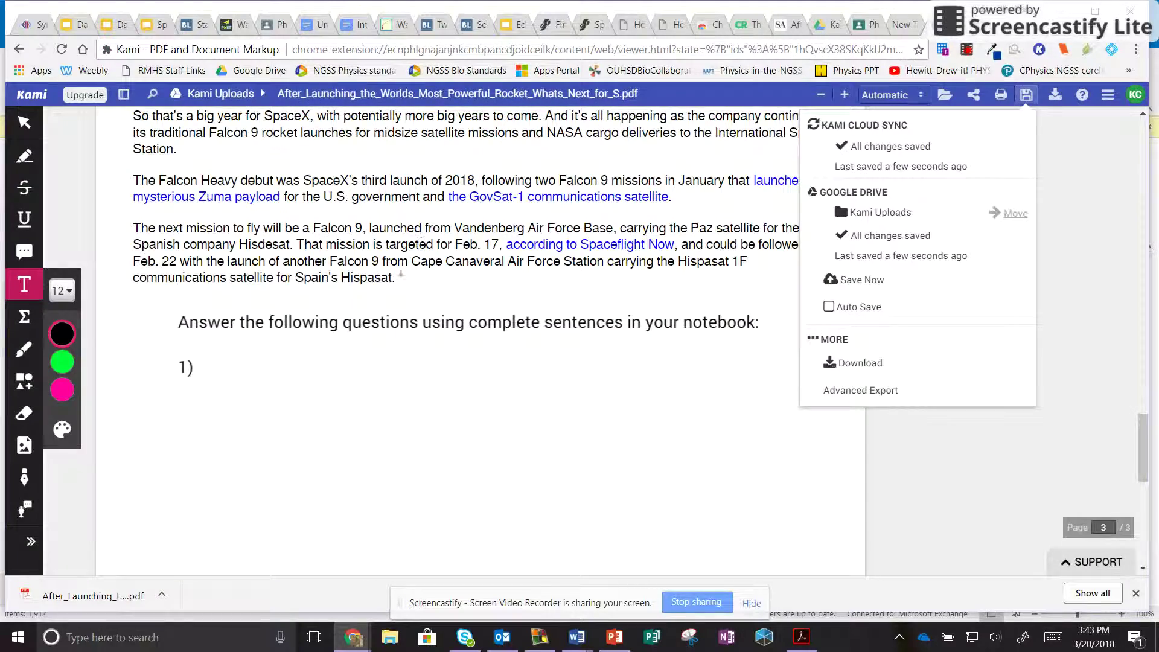
scroll(376, 307, "up", 5)
scroll(376, 296, "up", 4)
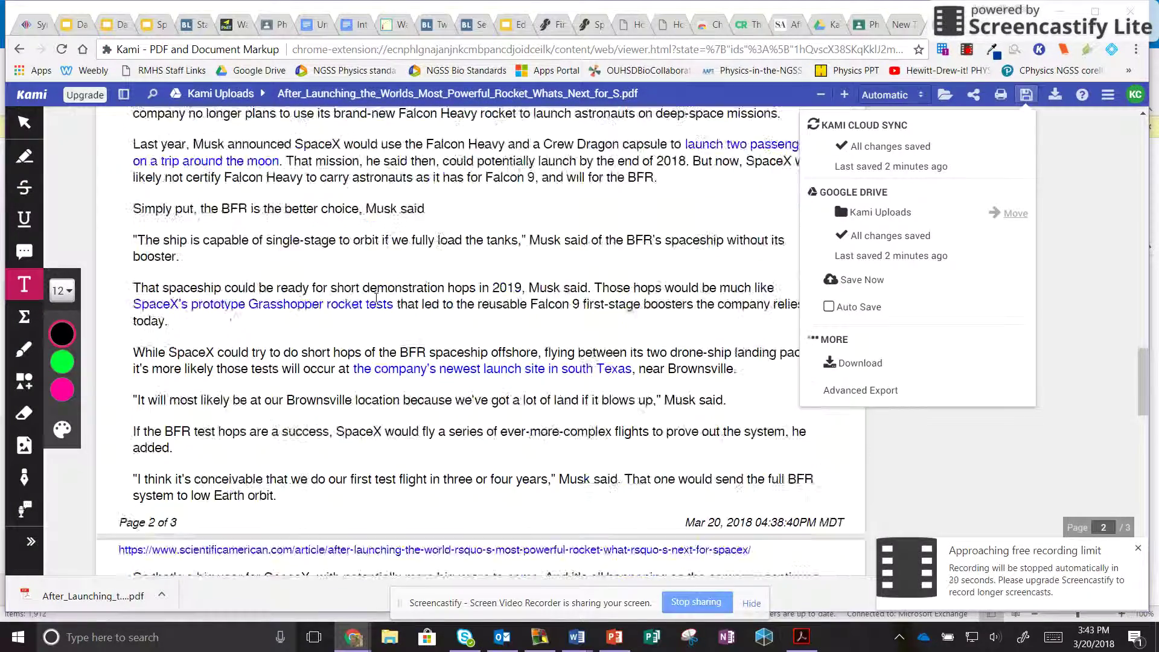
scroll(376, 296, "down", 10)
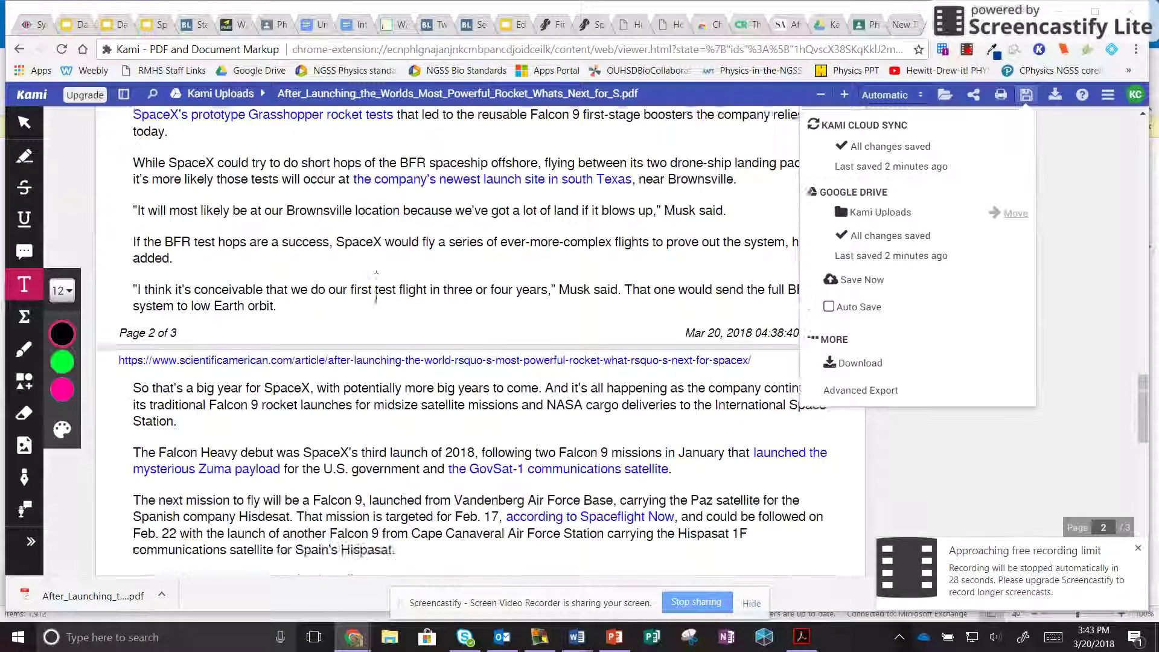
left_click(631, 363)
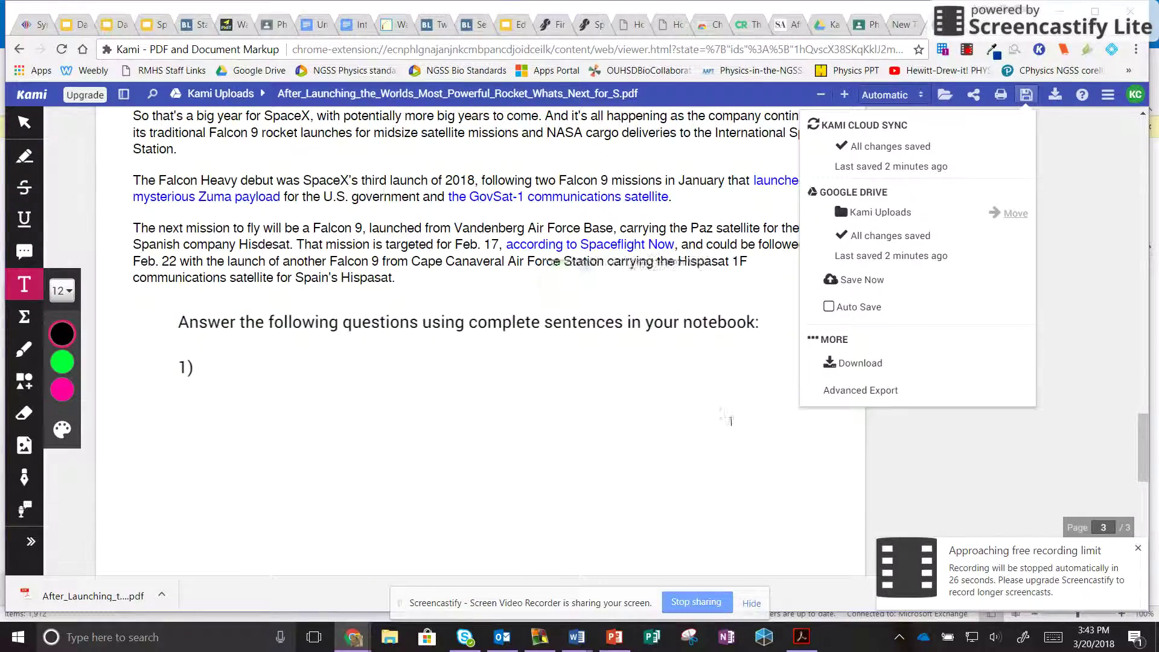